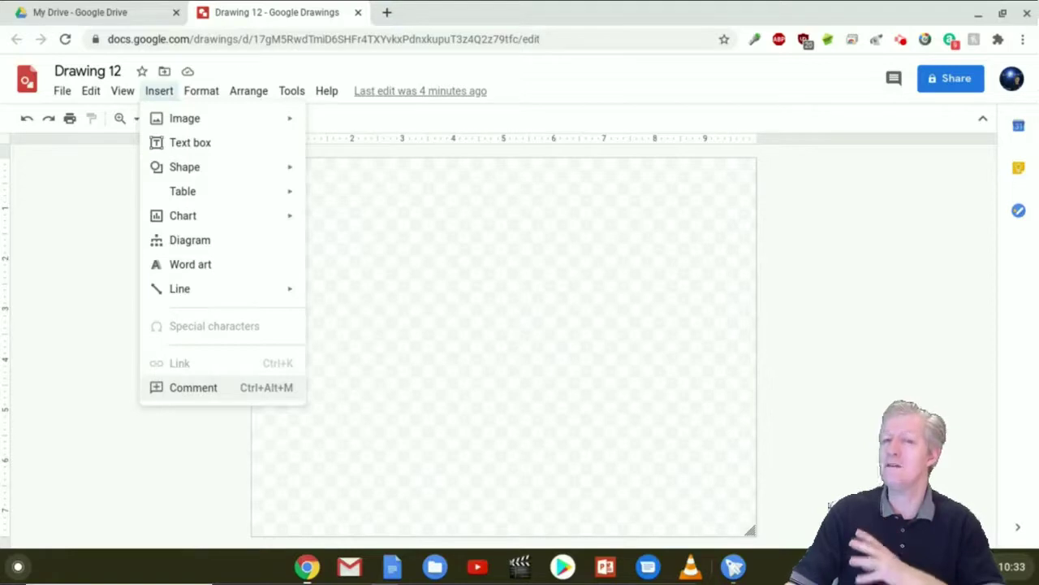
pyautogui.moveTo(199, 96)
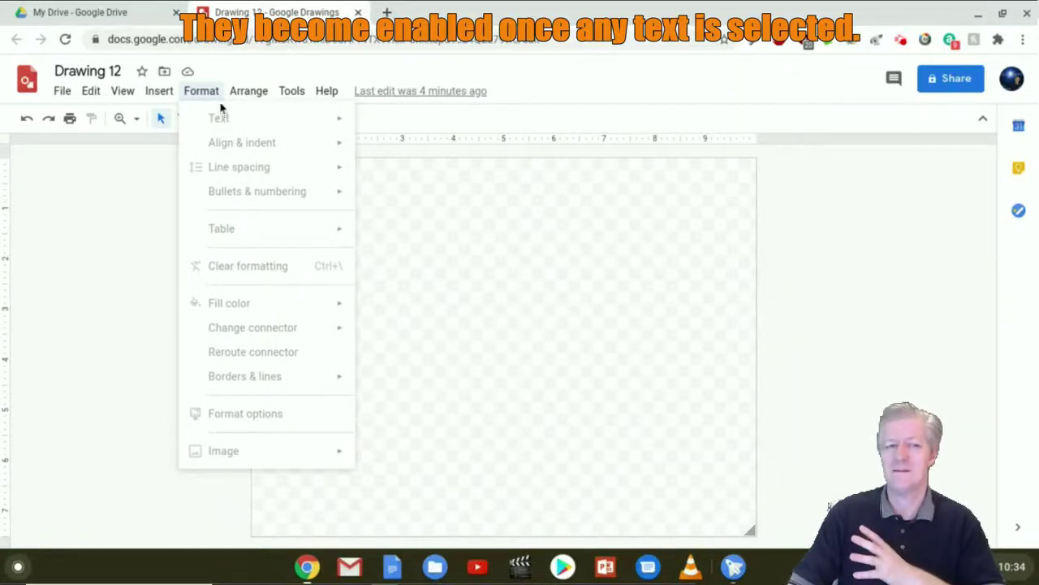
pyautogui.moveTo(239, 94)
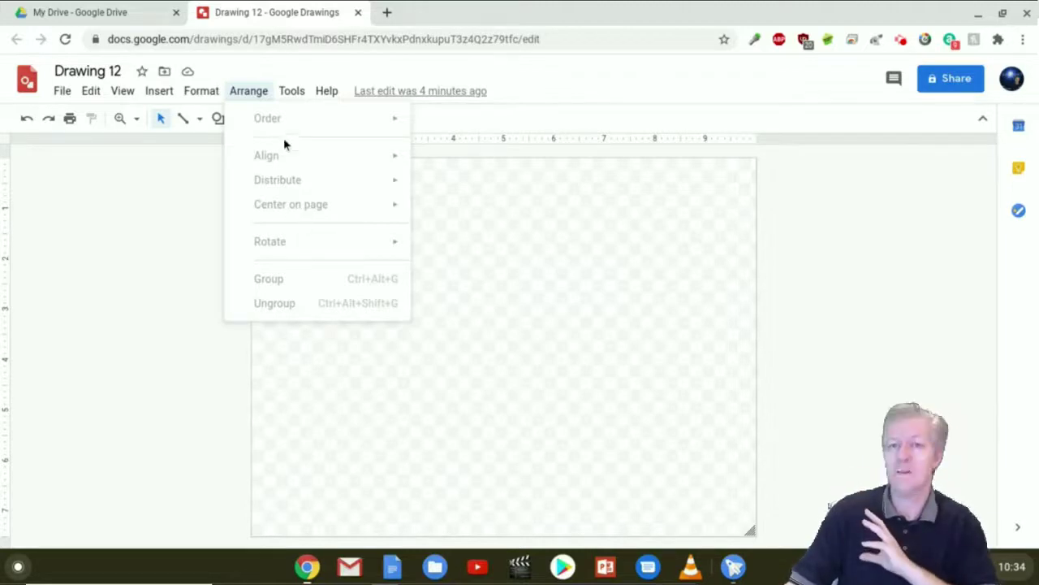
pyautogui.moveTo(291, 91)
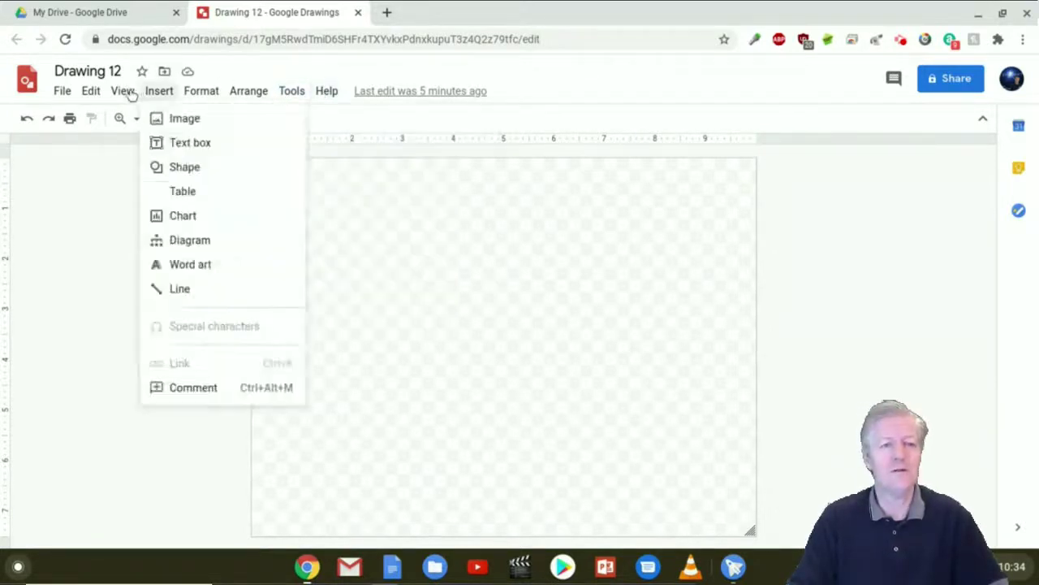
# Insert a wide text box across the upper half of the canvas containing the text "Here is the".
pyautogui.moveTo(162, 96)
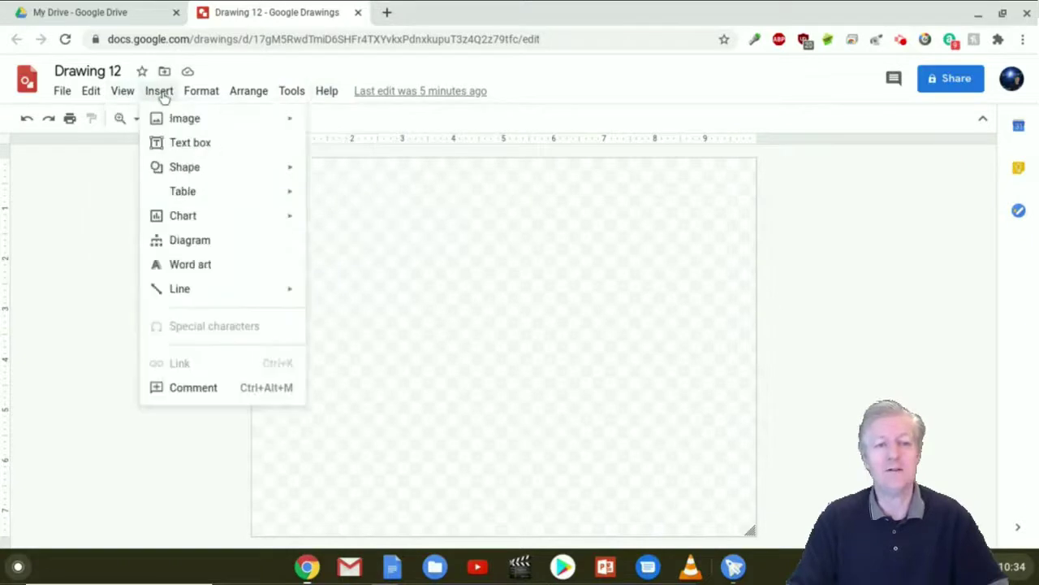
pyautogui.click(189, 144)
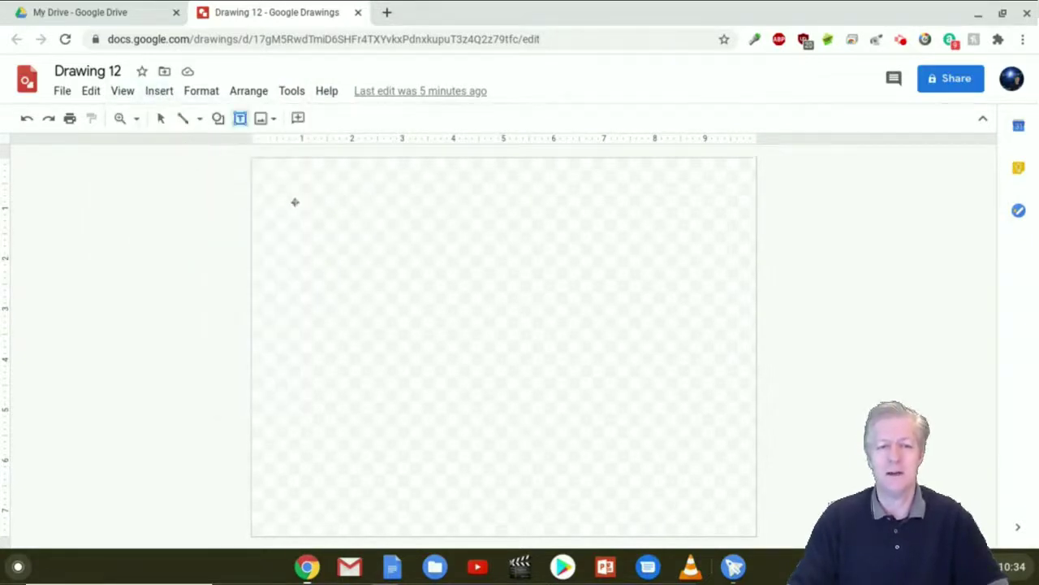
pyautogui.moveTo(275, 185); pyautogui.dragTo(681, 366)
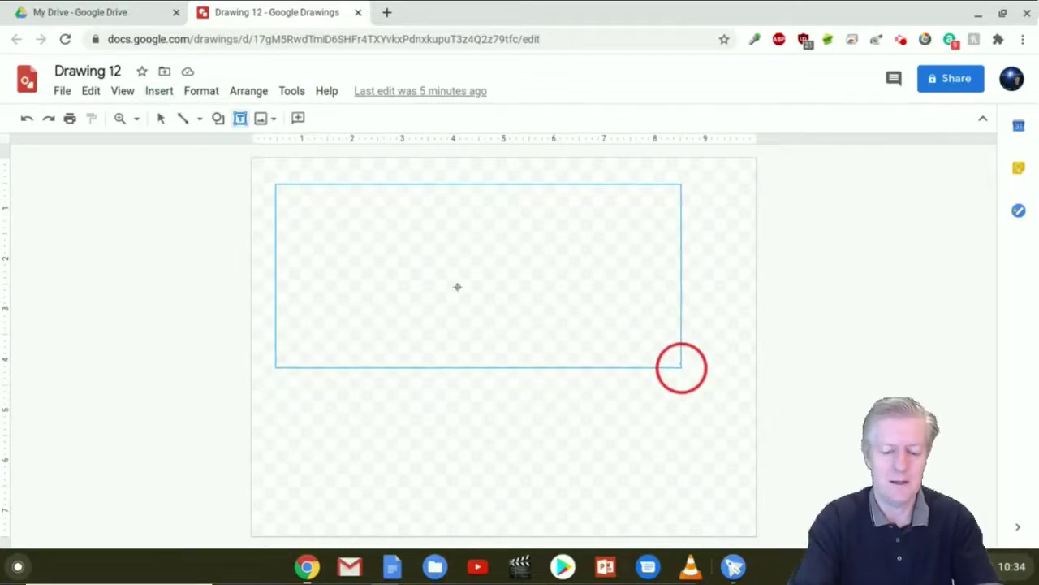
pyautogui.write('Here is the')
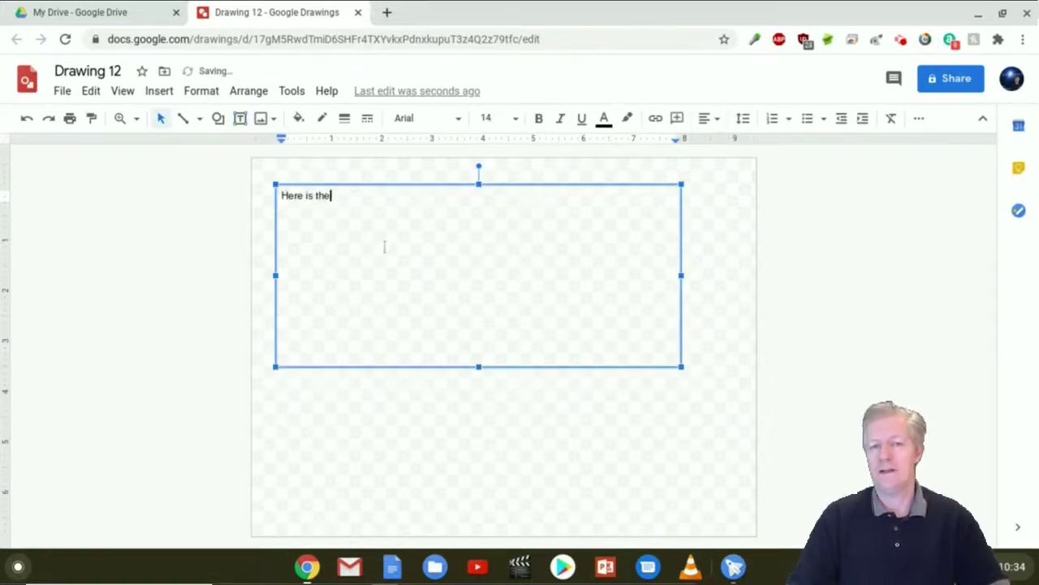
# Set the font of the text "Here is the" to Lobster.
pyautogui.moveTo(344, 201); pyautogui.dragTo(271, 197)
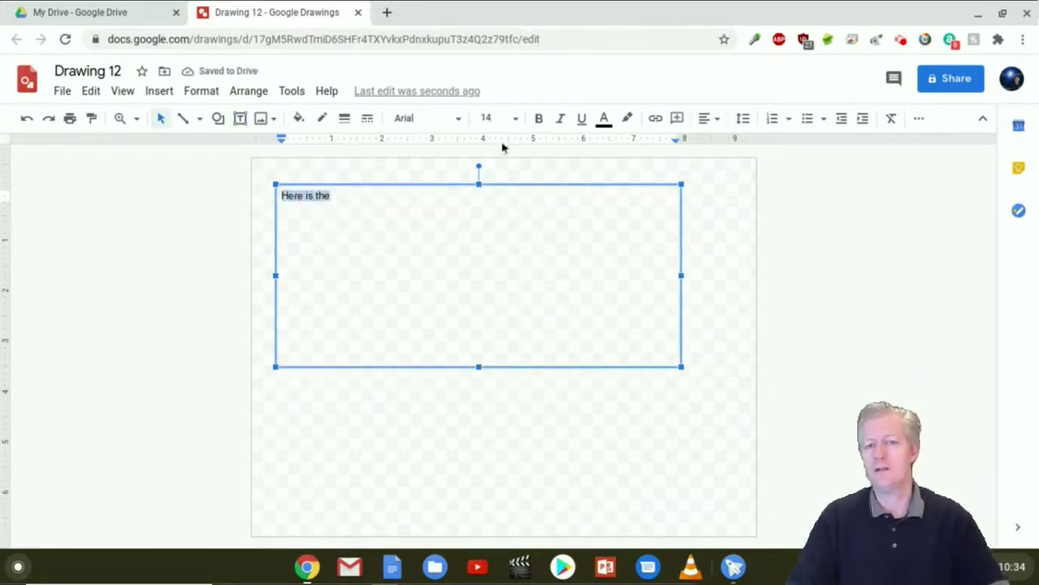
pyautogui.click(459, 122)
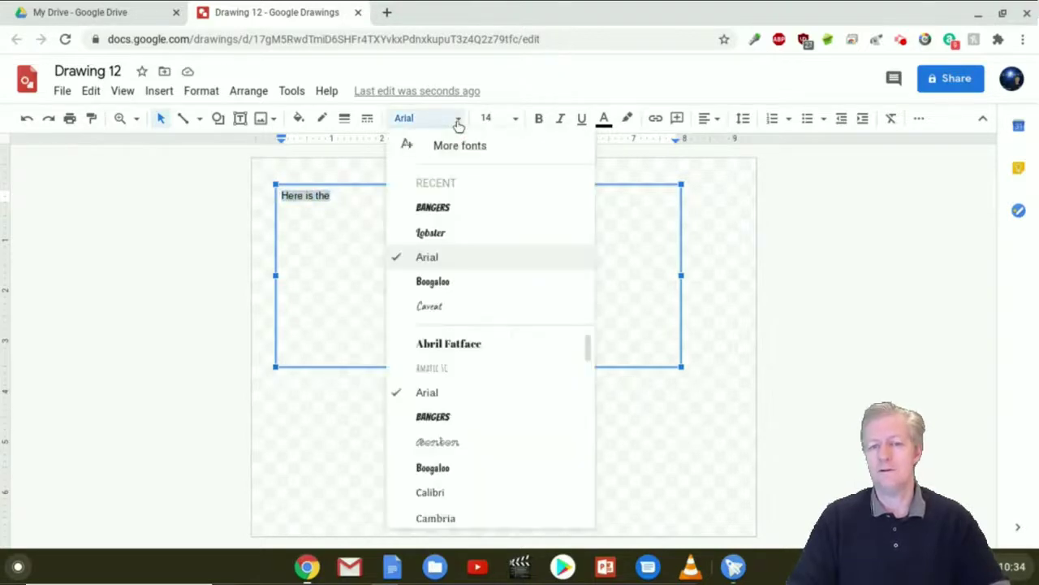
pyautogui.click(449, 208)
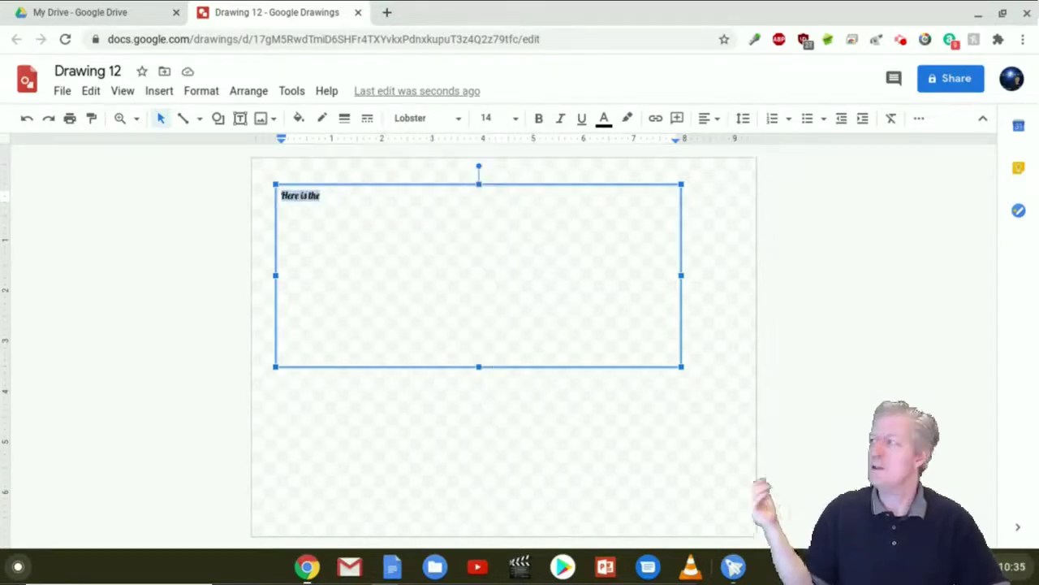
# Open the catalogue of additional fonts and sort it alphabetically.
pyautogui.click(457, 122)
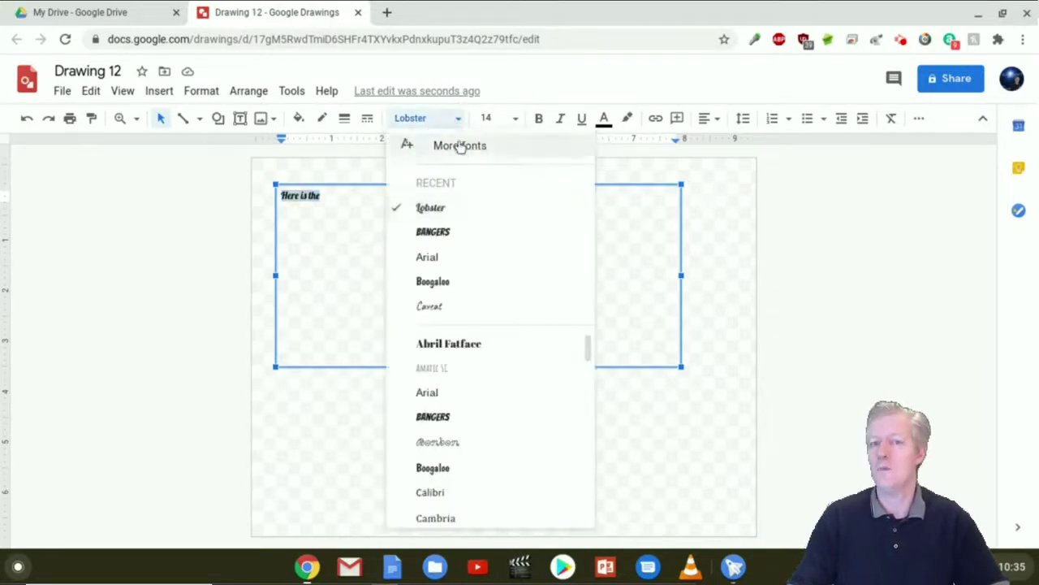
pyautogui.click(457, 146)
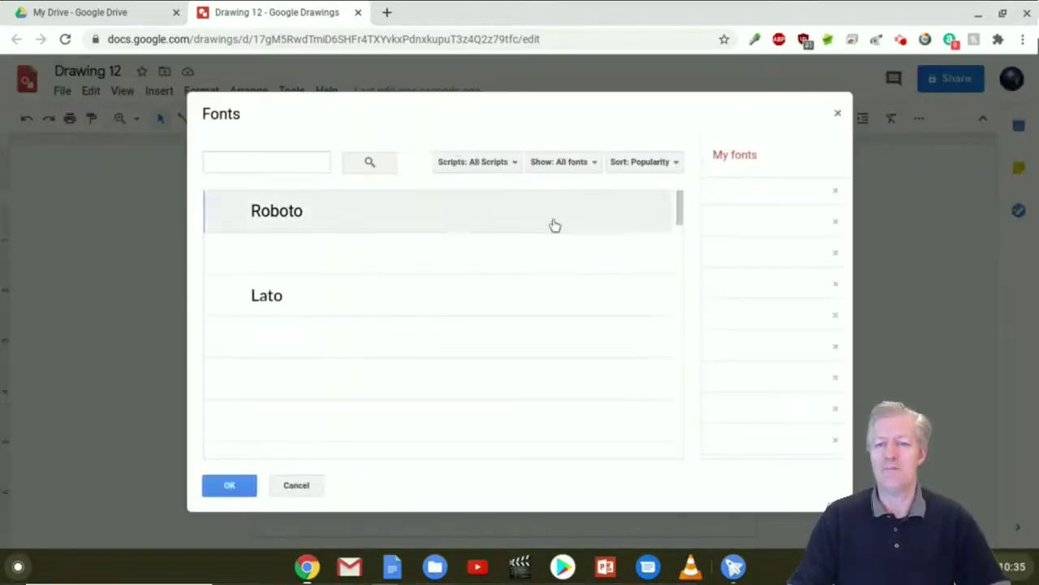
pyautogui.scroll(-10, 464, 341)
pyautogui.scroll(10, 464, 341)
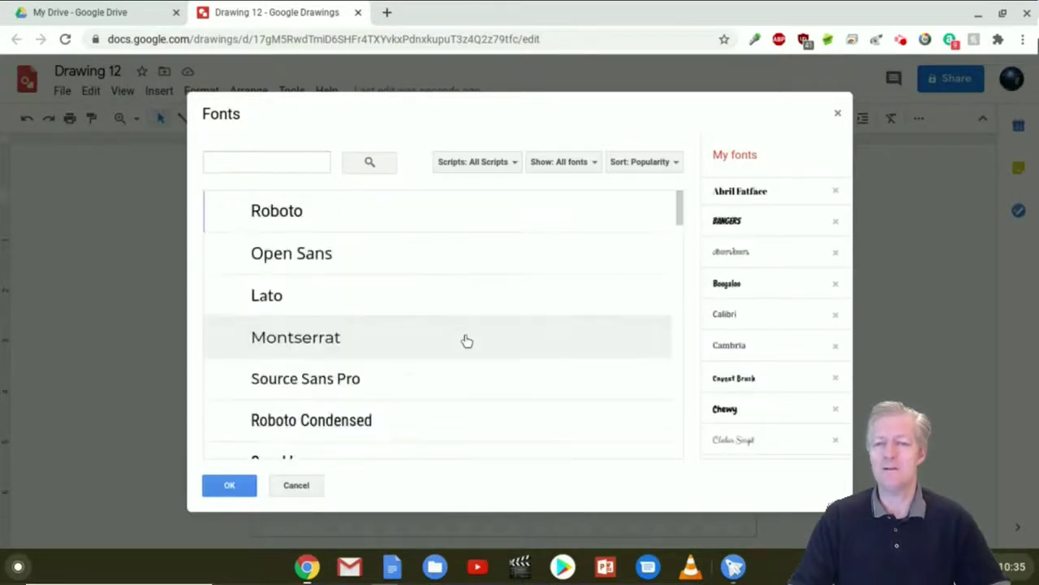
pyautogui.click(639, 165)
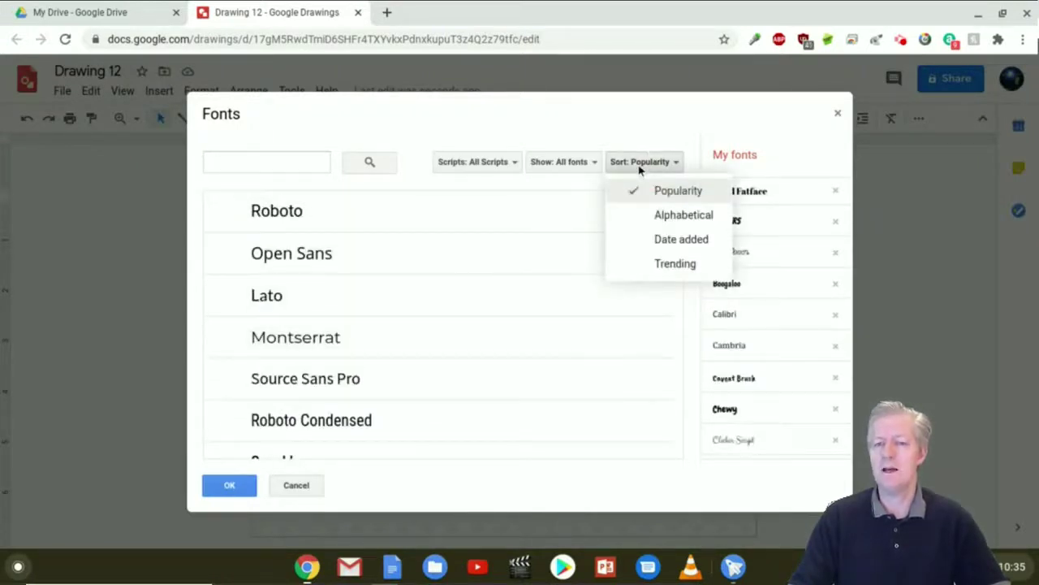
pyautogui.click(657, 216)
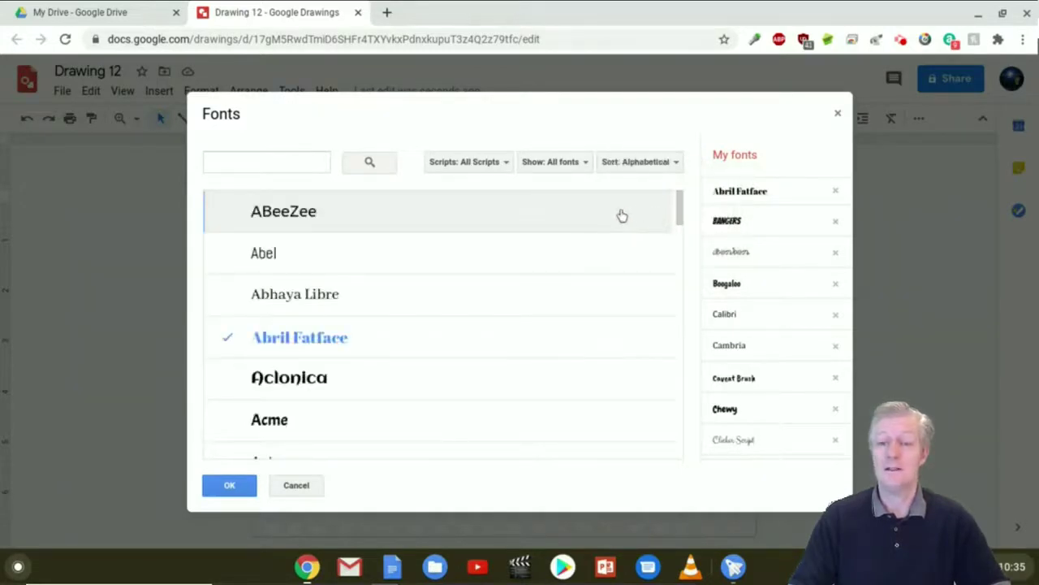
# Look through the alphabetical font list as far as Bangers and close the font catalogue.
pyautogui.scroll(-3, 593, 235)
pyautogui.scroll(-10, 592, 235)
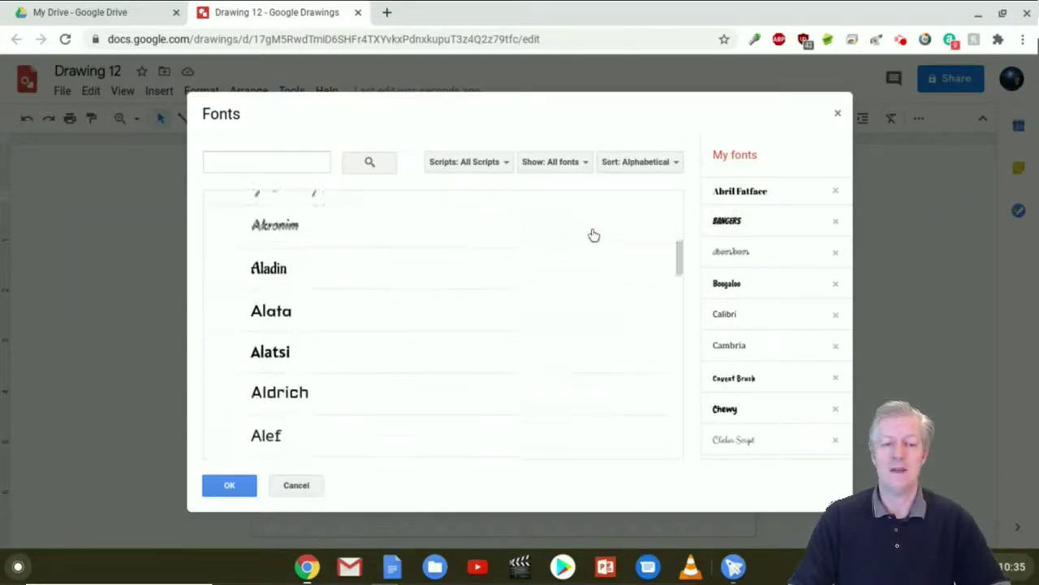
pyautogui.scroll(-8, 592, 235)
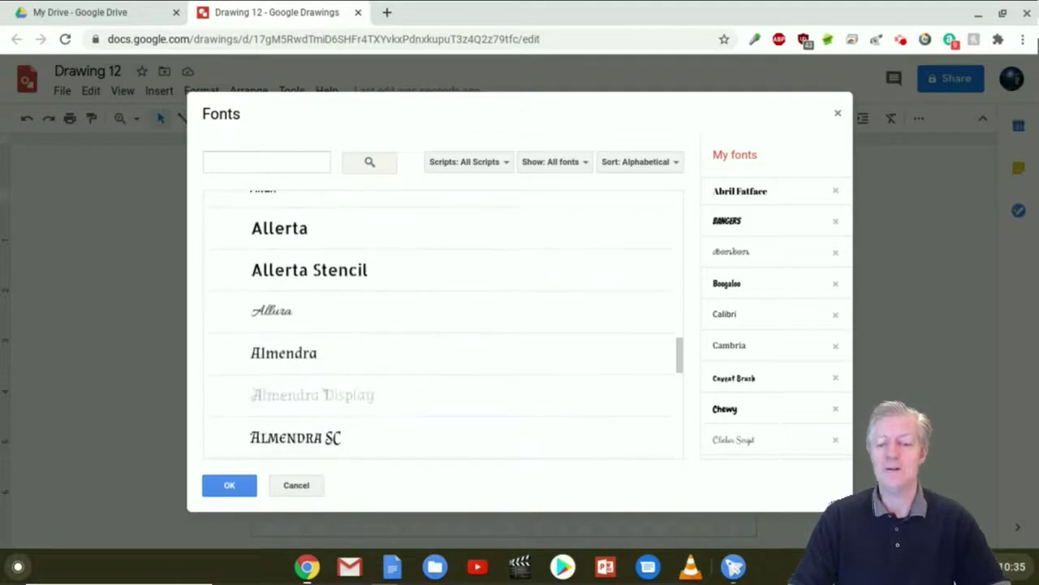
pyautogui.scroll(-8, 593, 241)
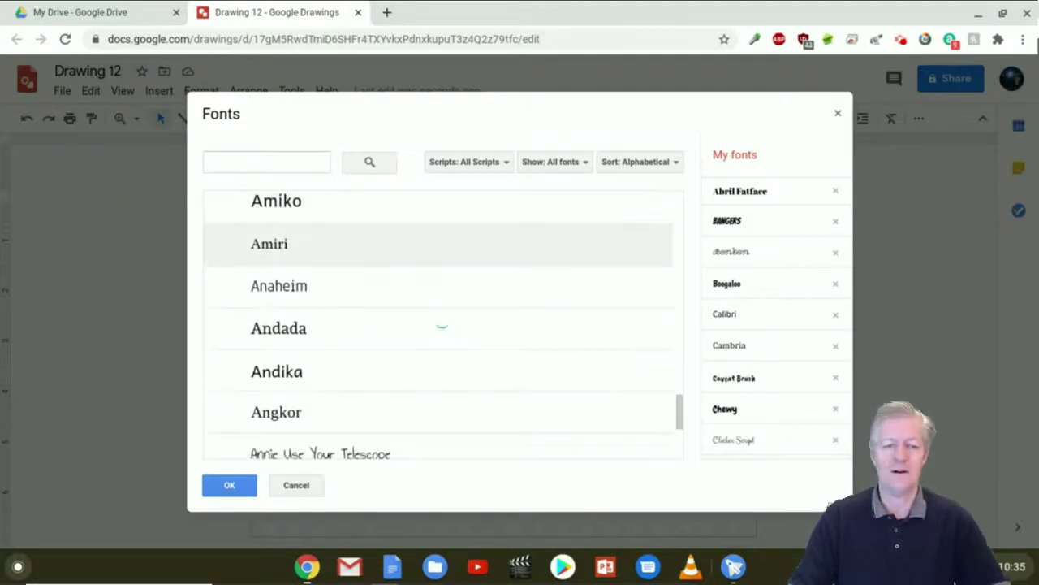
pyautogui.scroll(-8, 592, 241)
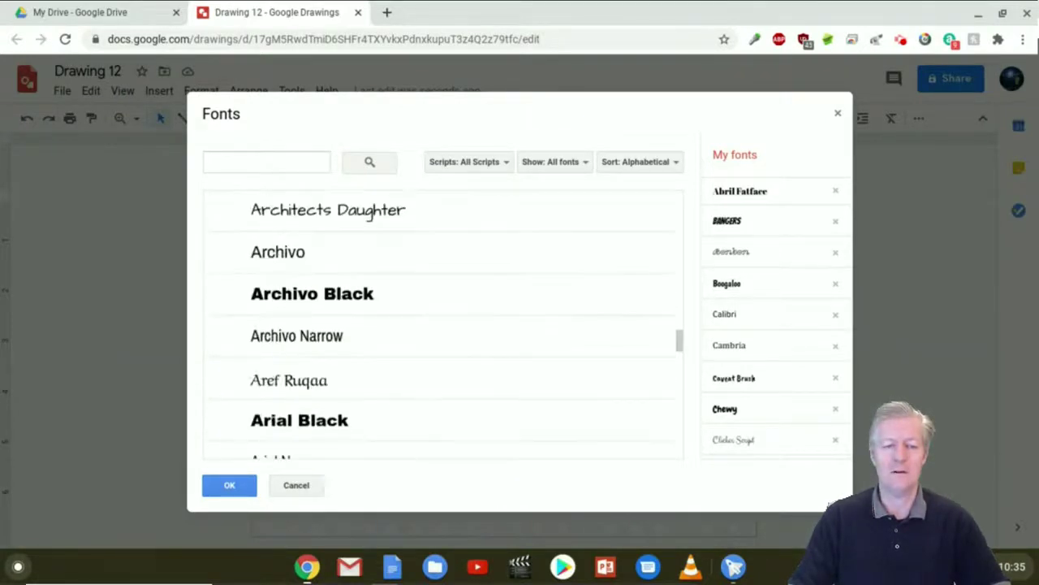
pyautogui.scroll(-8, 441, 321)
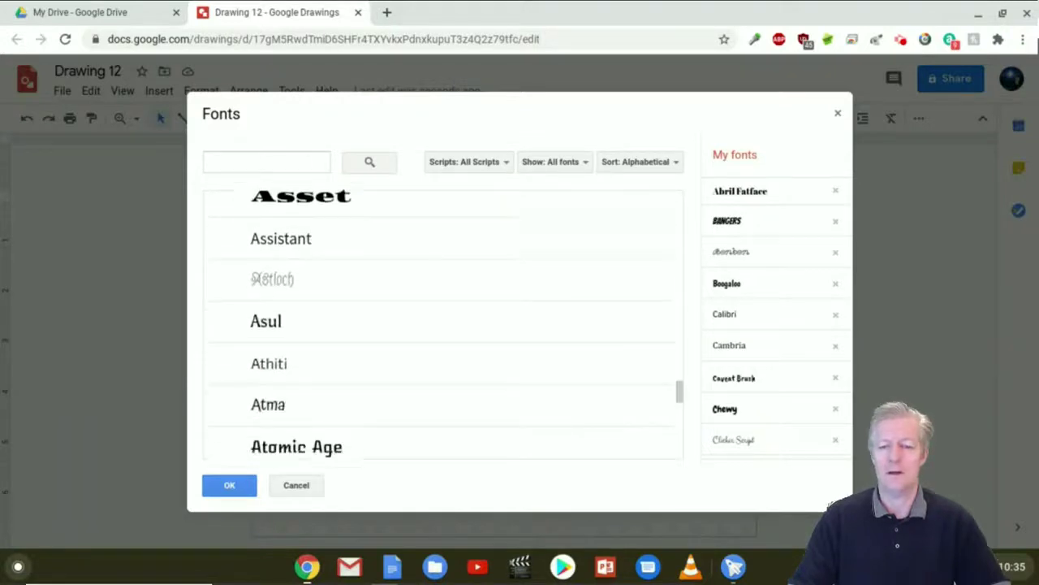
pyautogui.scroll(-3, 441, 321)
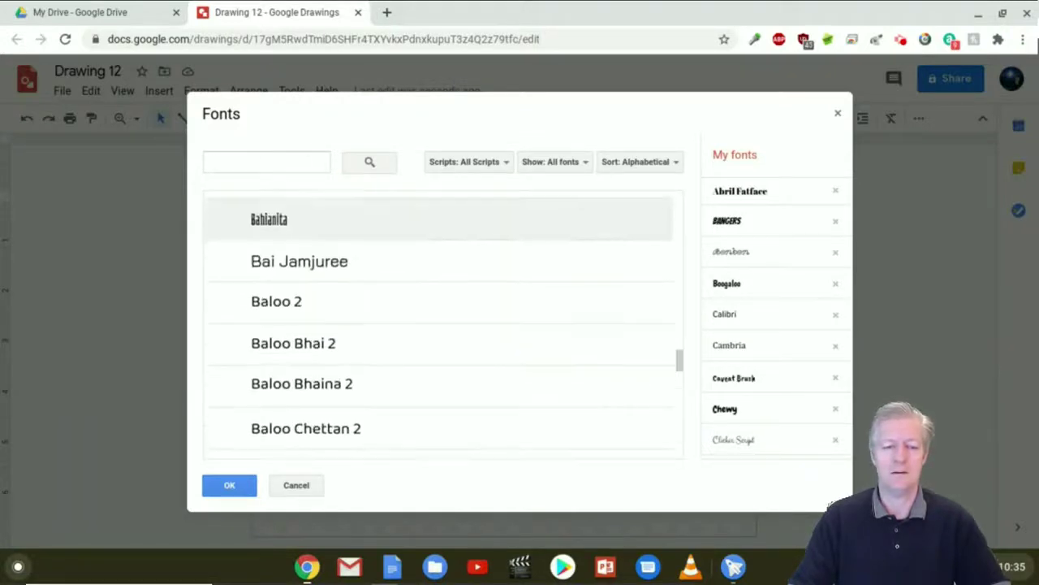
pyautogui.scroll(-10, 442, 235)
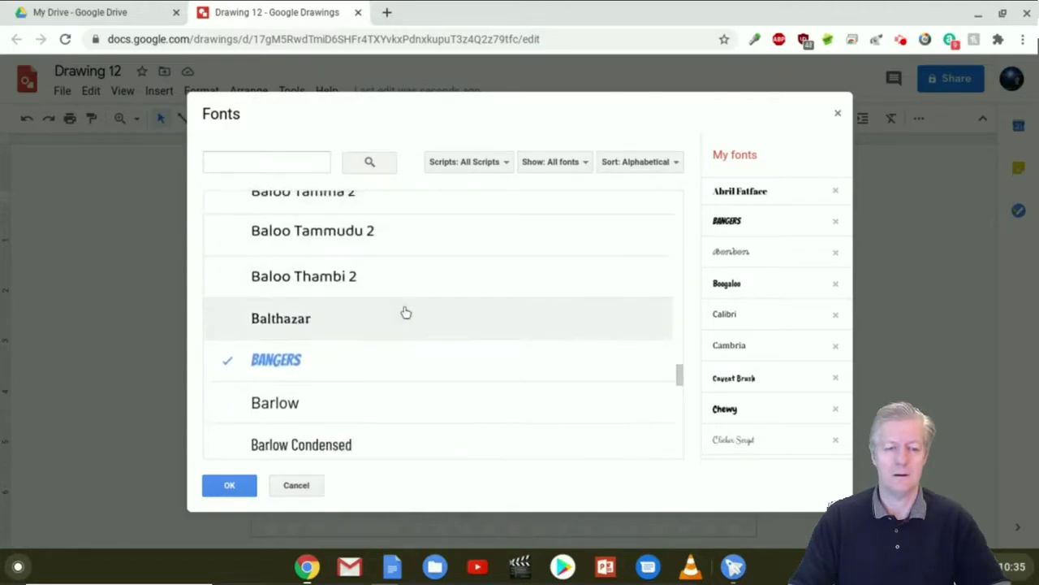
pyautogui.scroll(3, 404, 312)
pyautogui.scroll(-2, 404, 312)
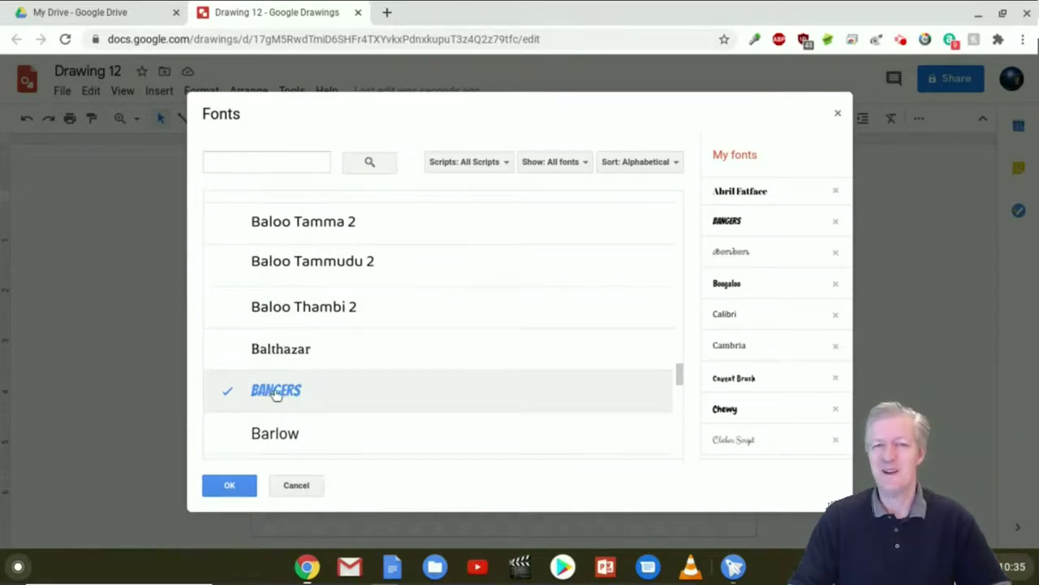
pyautogui.click(248, 488)
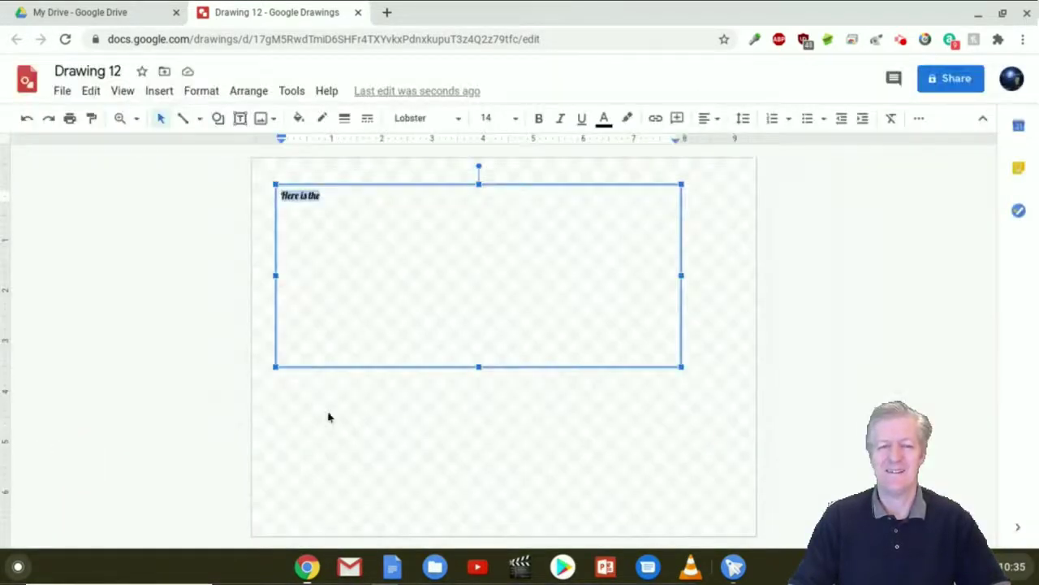
# Set the selected text "Here is the" to the Bangers font at size 30.
pyautogui.click(439, 123)
pyautogui.click(435, 234)
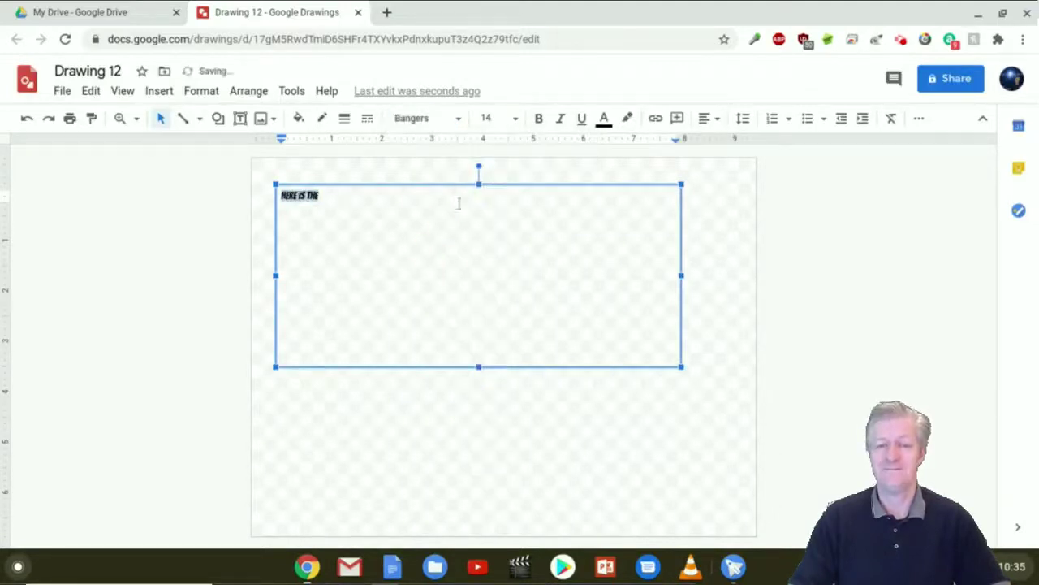
pyautogui.click(494, 119)
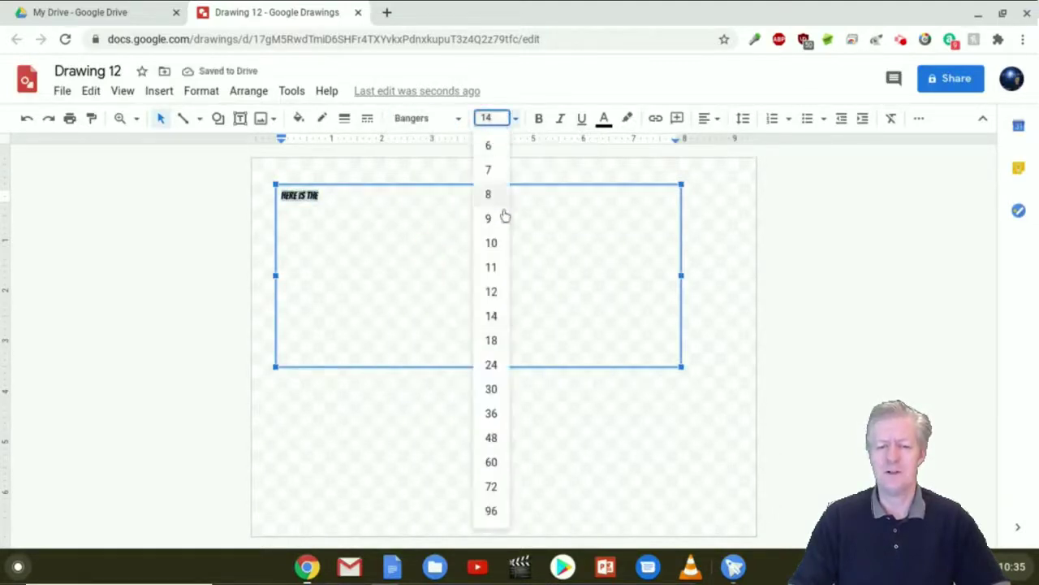
pyautogui.click(492, 391)
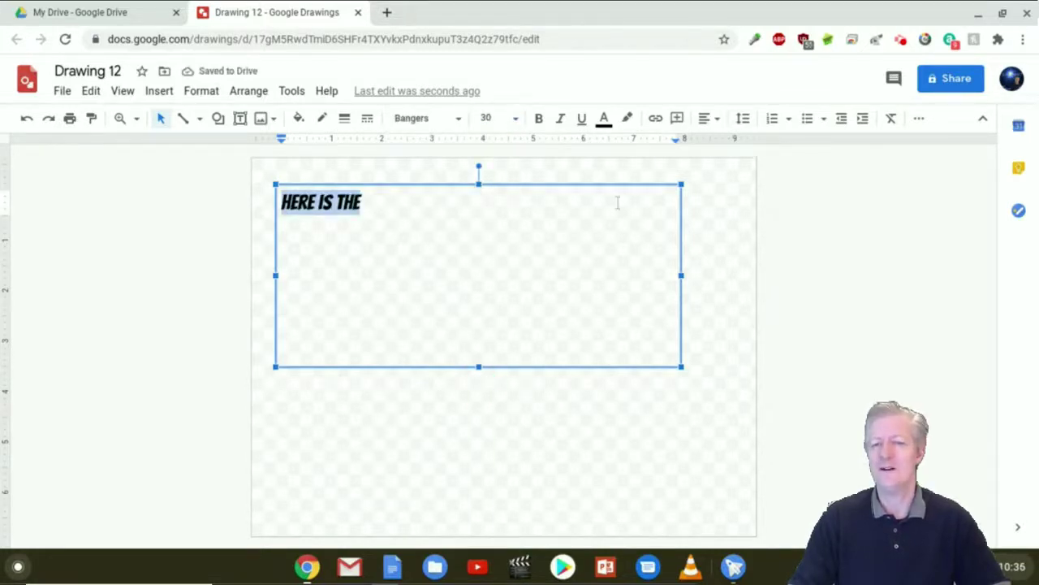
# Color the selected text dark blue and rotate its text box about 15 degrees counterclockwise.
pyautogui.click(607, 122)
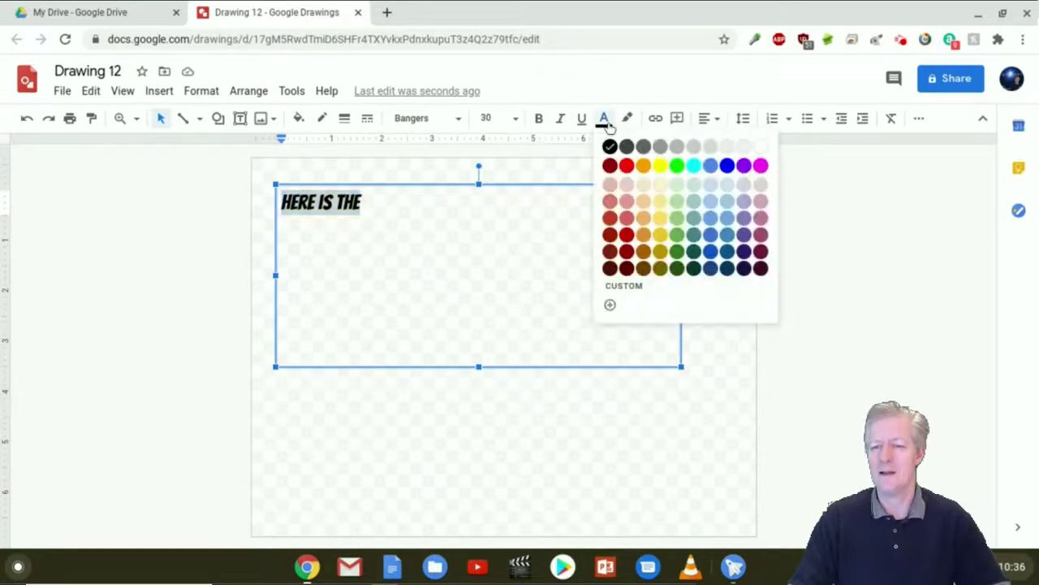
pyautogui.click(711, 253)
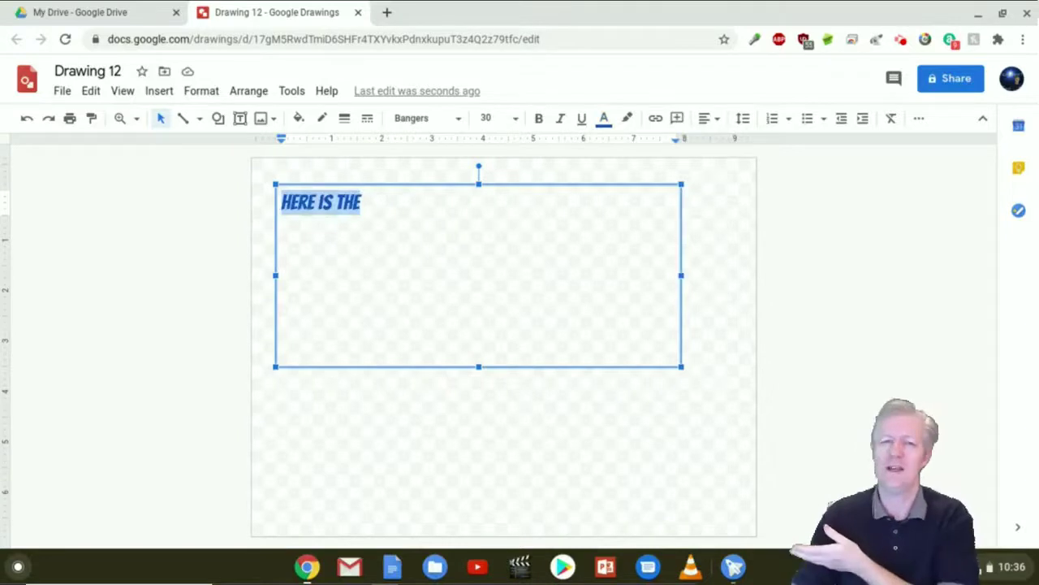
pyautogui.moveTo(478, 165); pyautogui.dragTo(451, 171)
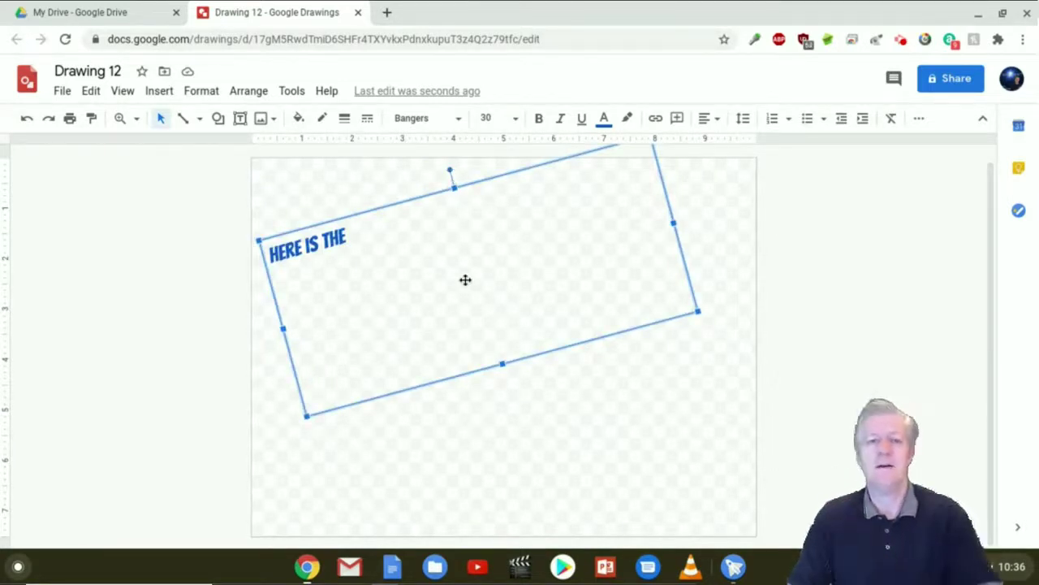
# Insert word art reading "Drawing App" on the canvas.
pyautogui.click(160, 92)
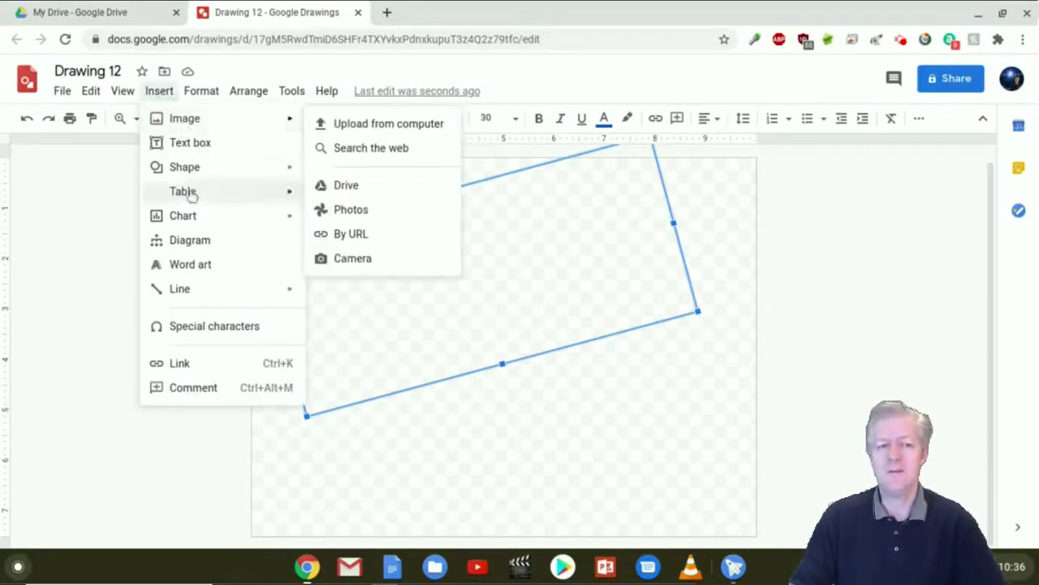
pyautogui.click(196, 265)
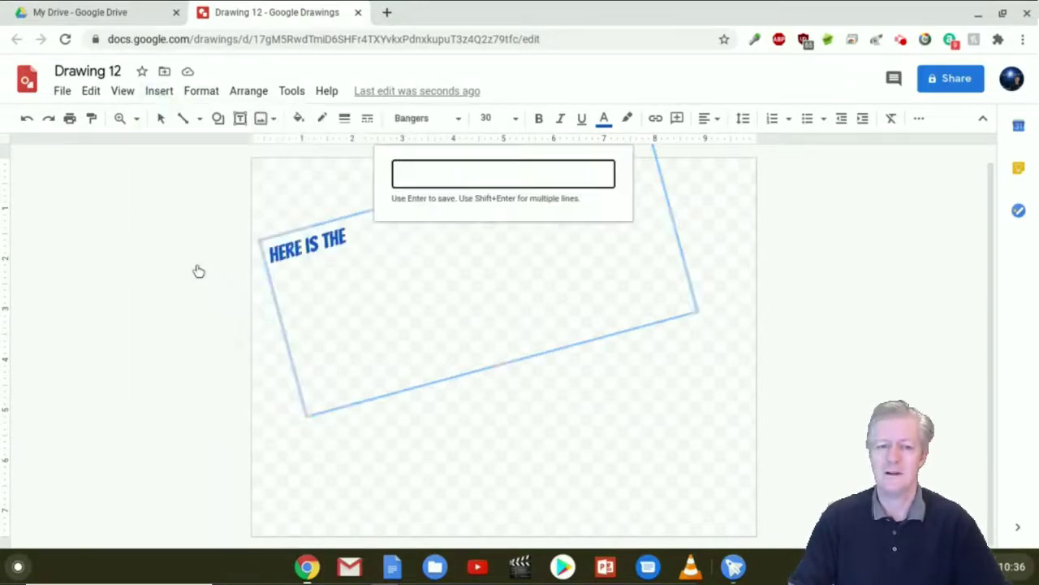
pyautogui.write('Draw')
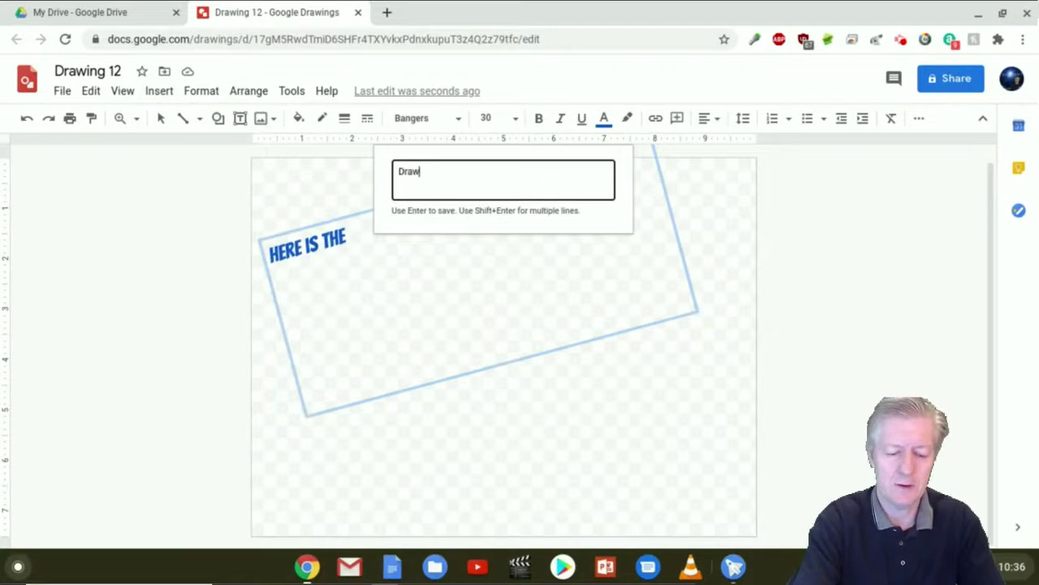
pyautogui.write('ing A')
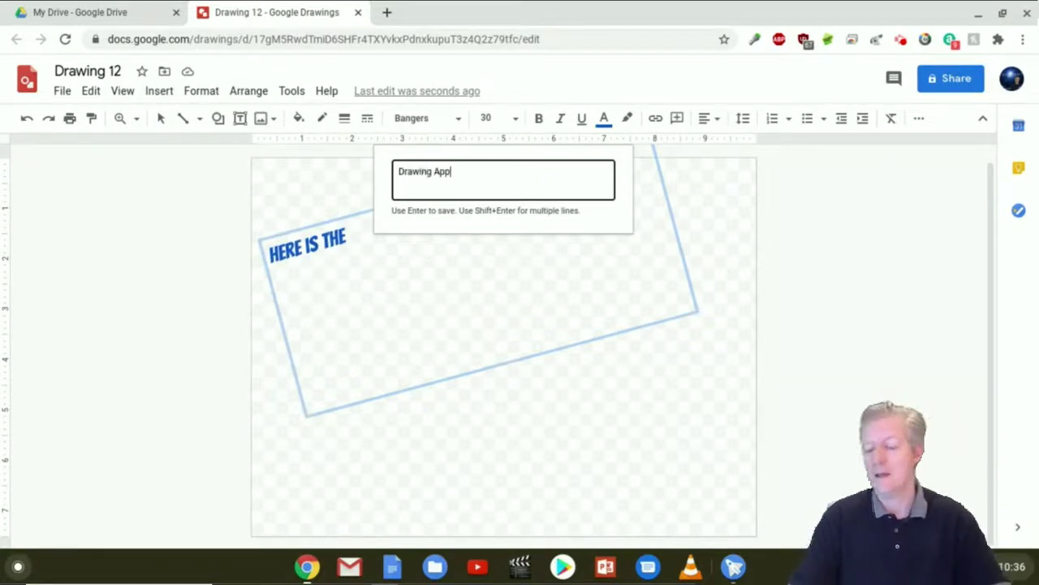
pyautogui.write('pp')
pyautogui.hotkey('shift', 'Return')
pyautogui.press('Escape')
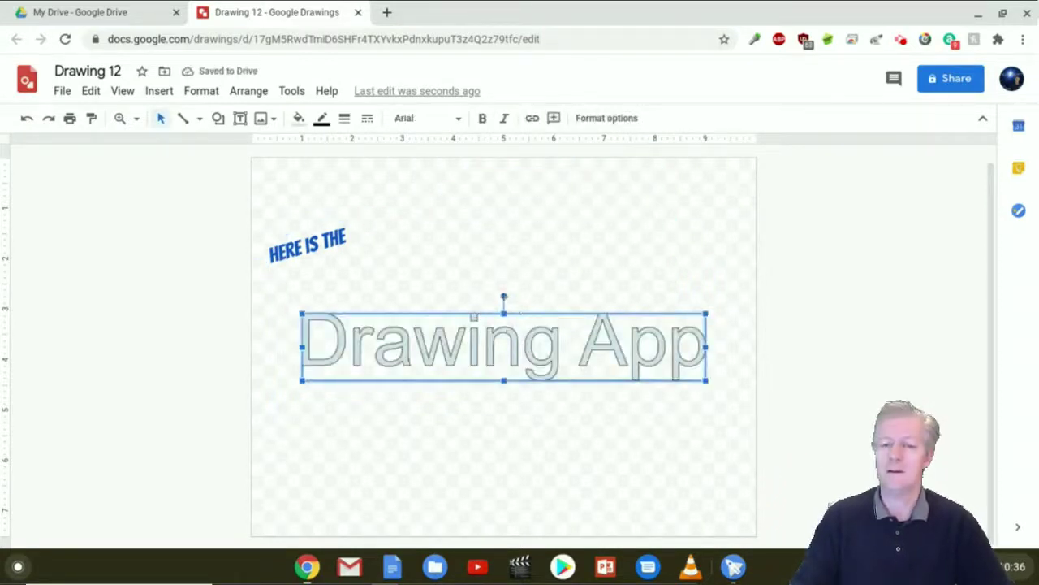
# Rotate the "Drawing App" word art about 15 degrees counterclockwise and fill it with dark blue.
pyautogui.moveTo(504, 297); pyautogui.dragTo(490, 289)
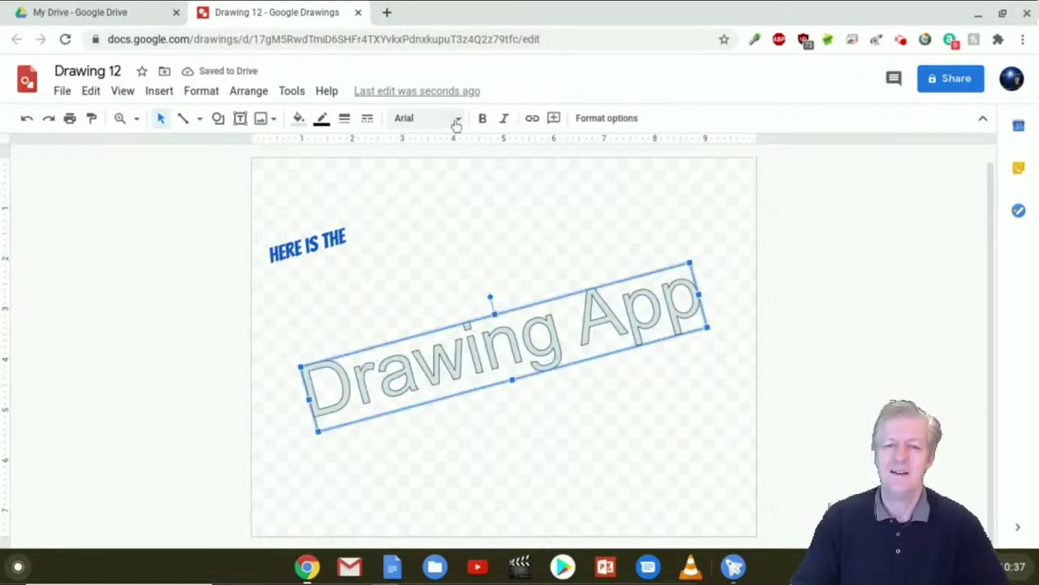
pyautogui.click(300, 119)
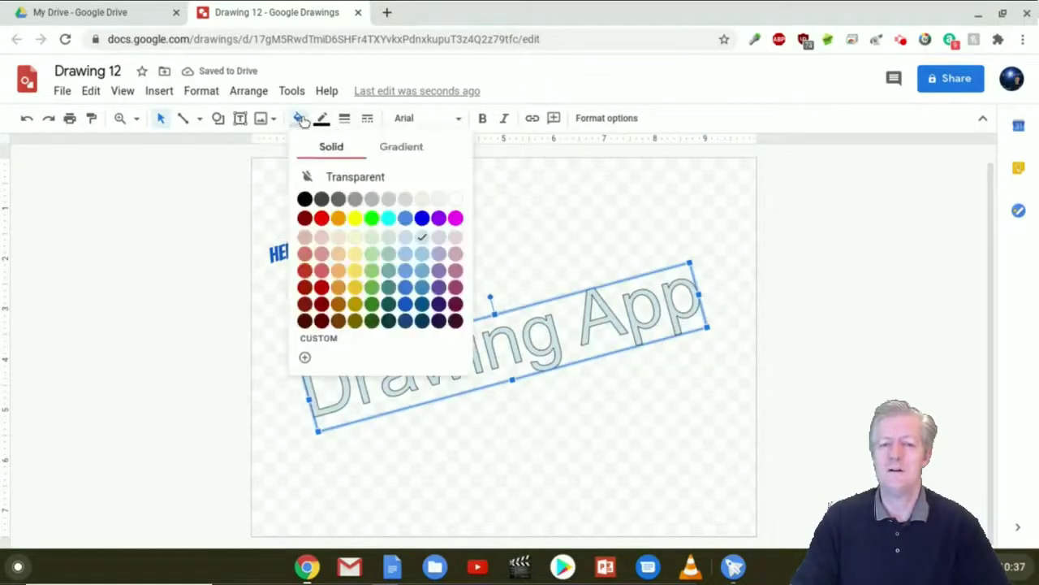
pyautogui.click(409, 304)
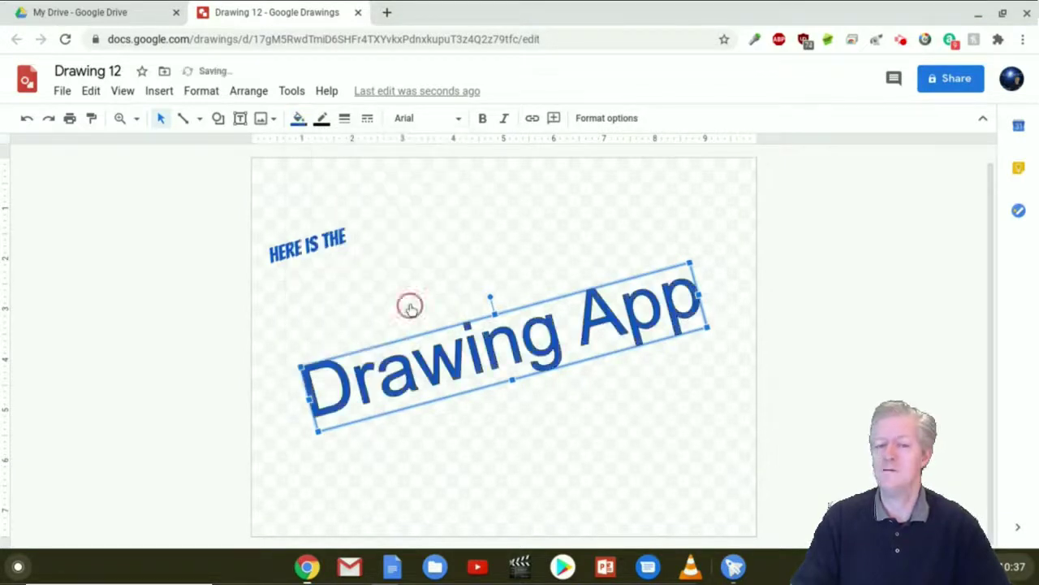
# Set the word art's font to Bangers and move it up just beneath the "Here is the" text.
pyautogui.click(437, 122)
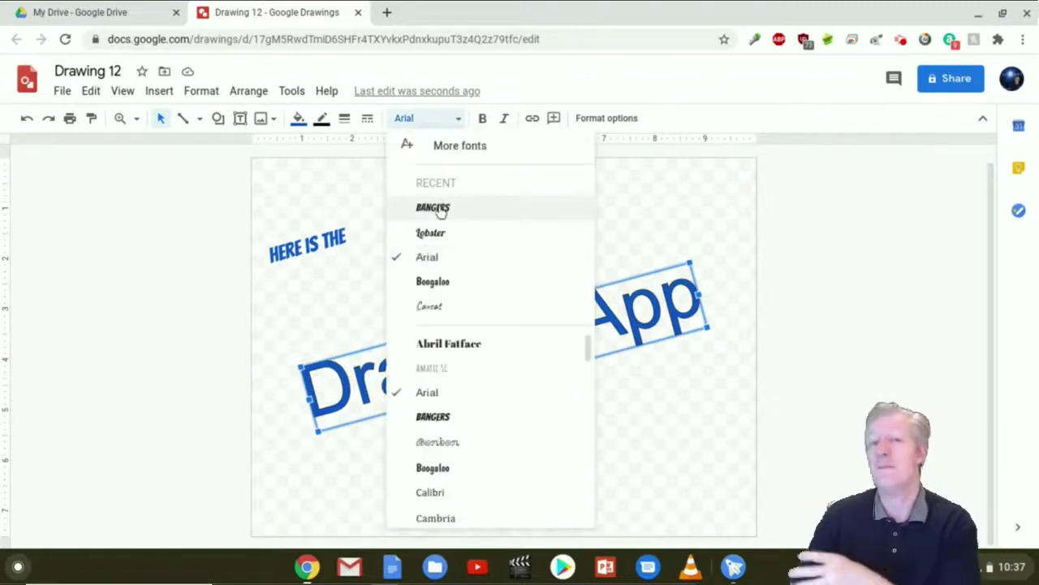
pyautogui.click(439, 210)
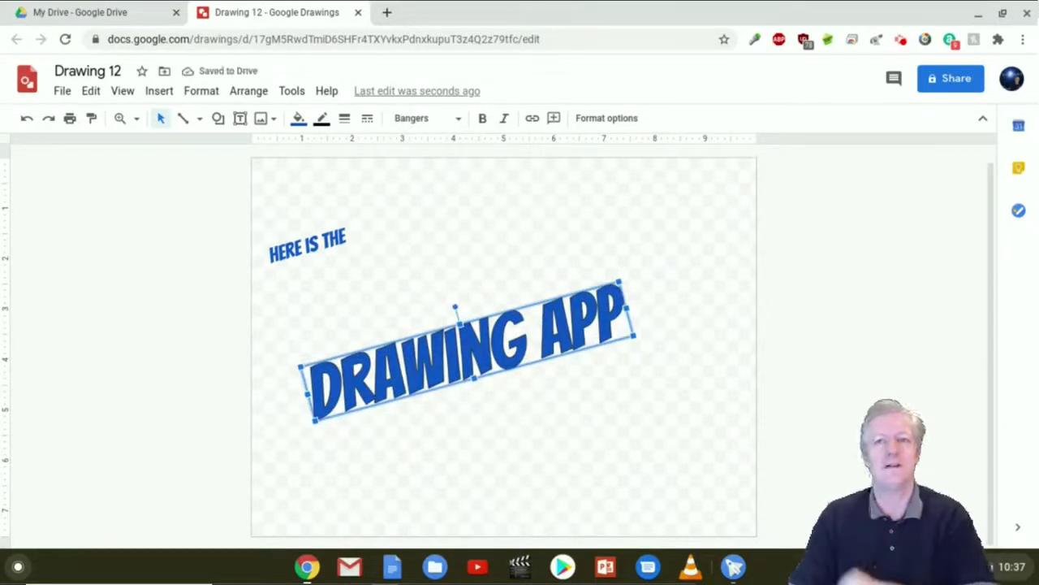
pyautogui.moveTo(491, 324)
pyautogui.mouseDown()
pyautogui.moveTo(459, 267)
pyautogui.moveTo(508, 260)
pyautogui.moveTo(494, 262)
pyautogui.moveTo(492, 278)
pyautogui.moveTo(489, 260)
pyautogui.moveTo(487, 274)
pyautogui.moveTo(463, 259)
pyautogui.moveTo(497, 277)
pyautogui.moveTo(490, 269)
pyautogui.moveTo(499, 262)
pyautogui.moveTo(490, 262)
pyautogui.moveTo(499, 260)
pyautogui.mouseUp()
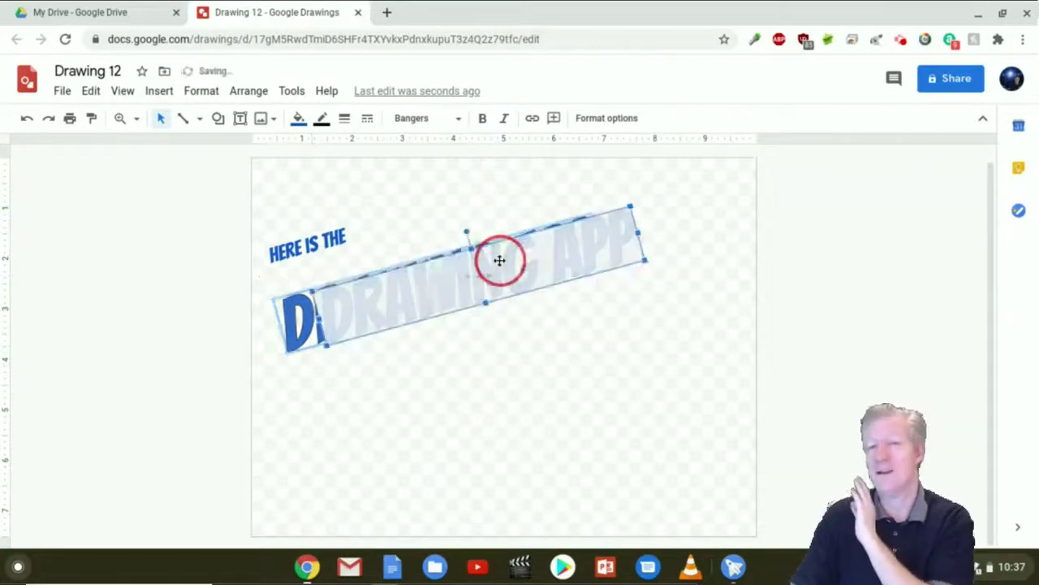
# Move the "Here is the" text box slightly to the right, closer above the start of the word art, and deselect it.
pyautogui.click(295, 238)
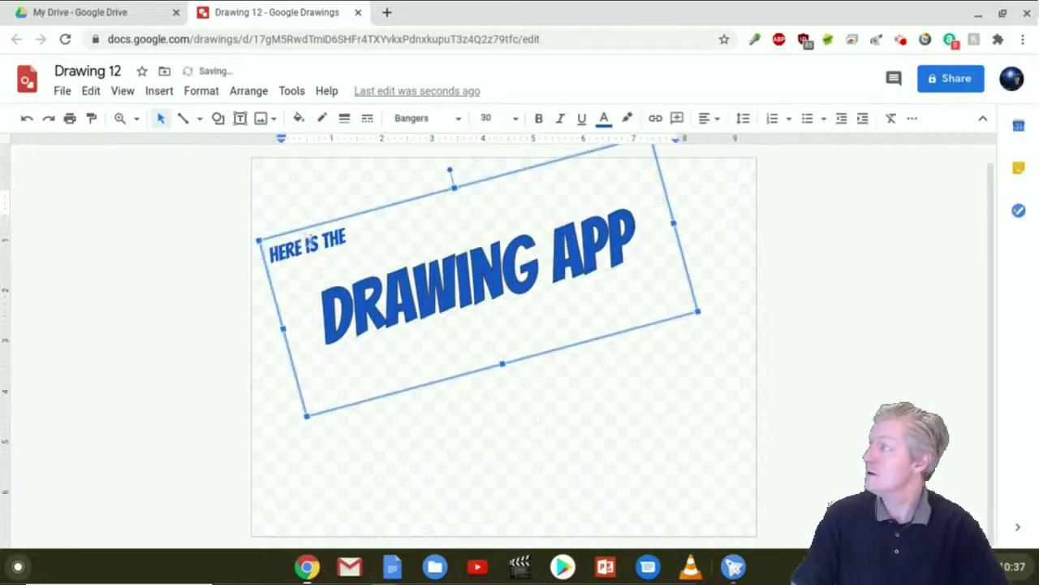
pyautogui.moveTo(383, 208); pyautogui.dragTo(406, 211)
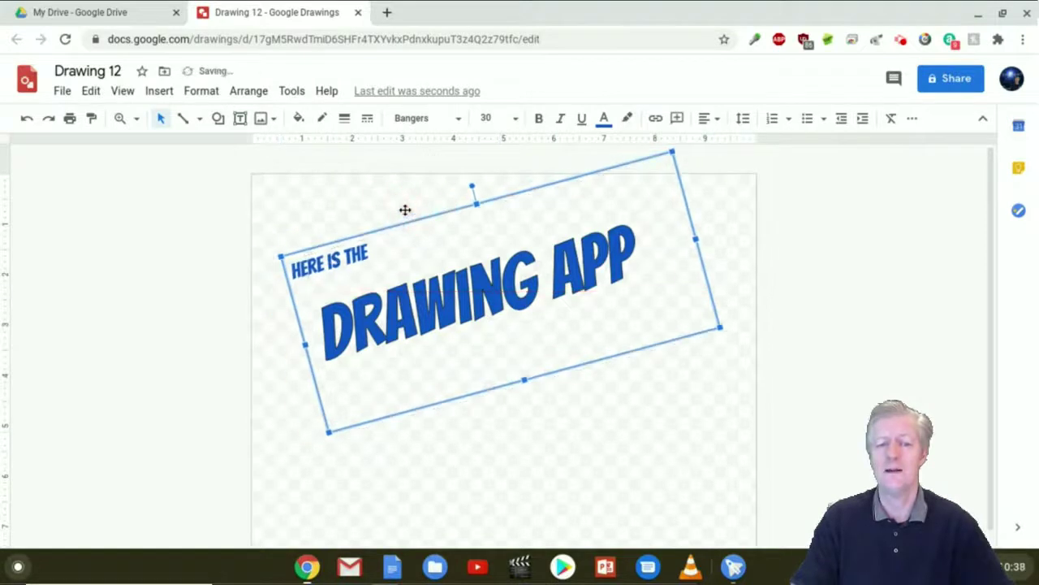
pyautogui.click(555, 432)
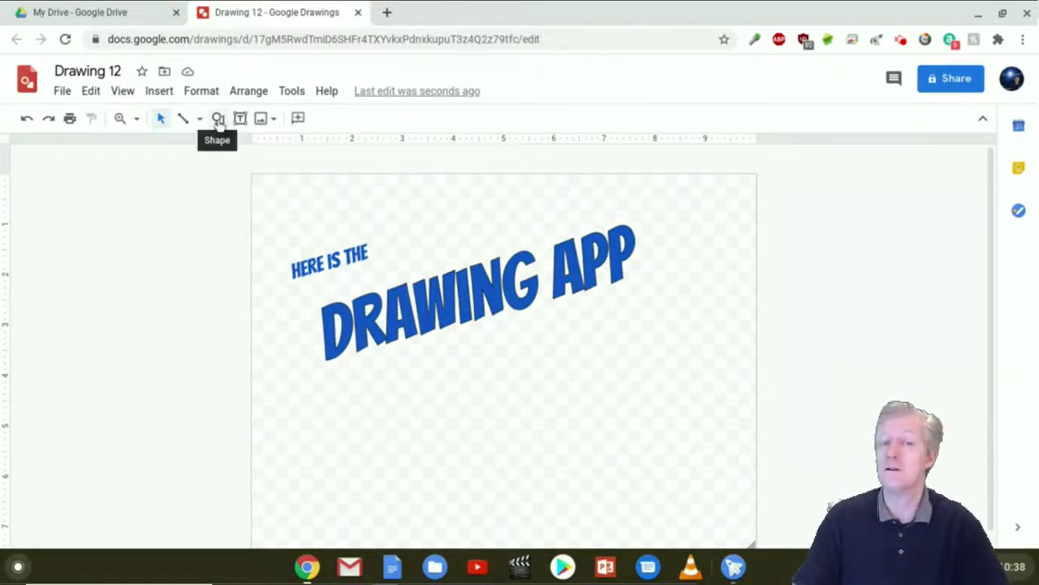
# Draw a cube shape about 1.1 inches wide above the word art, between the "Here is the" text and the page's upper edge.
pyautogui.click(218, 119)
pyautogui.moveTo(263, 156)
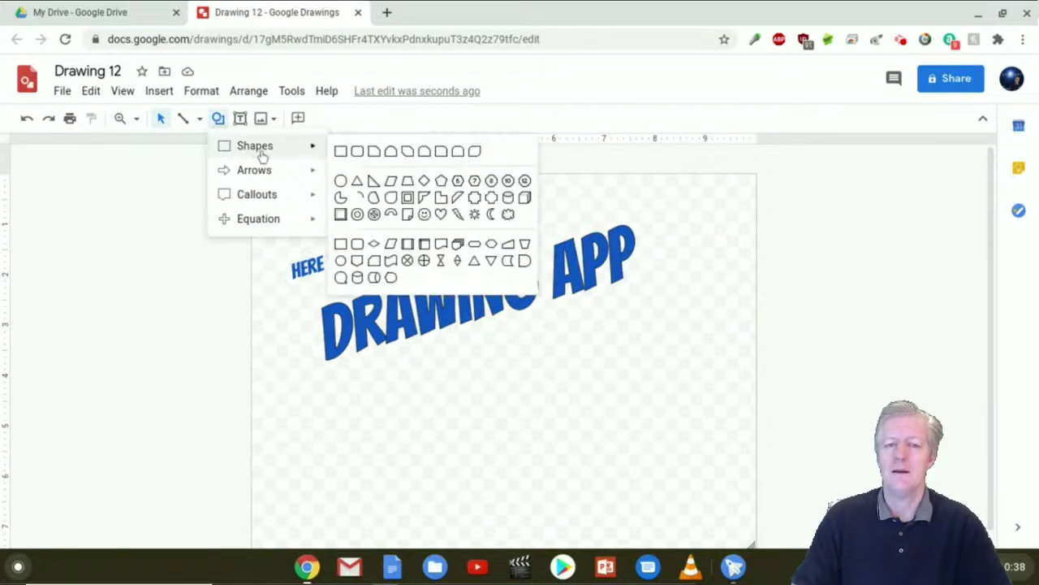
pyautogui.click(526, 199)
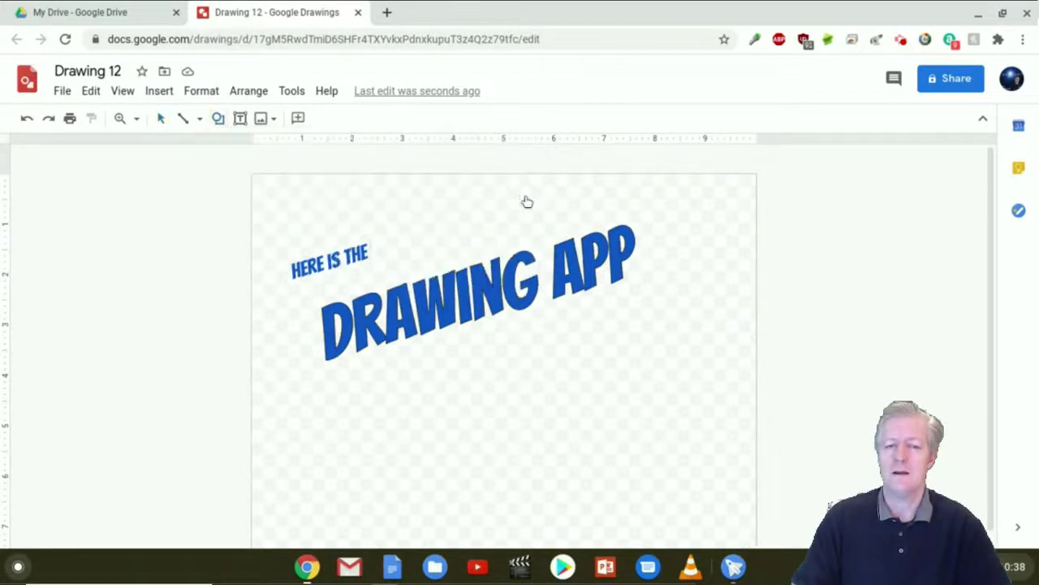
pyautogui.moveTo(412, 195); pyautogui.dragTo(469, 251)
pyautogui.moveTo(469, 251); pyautogui.dragTo(470, 251)
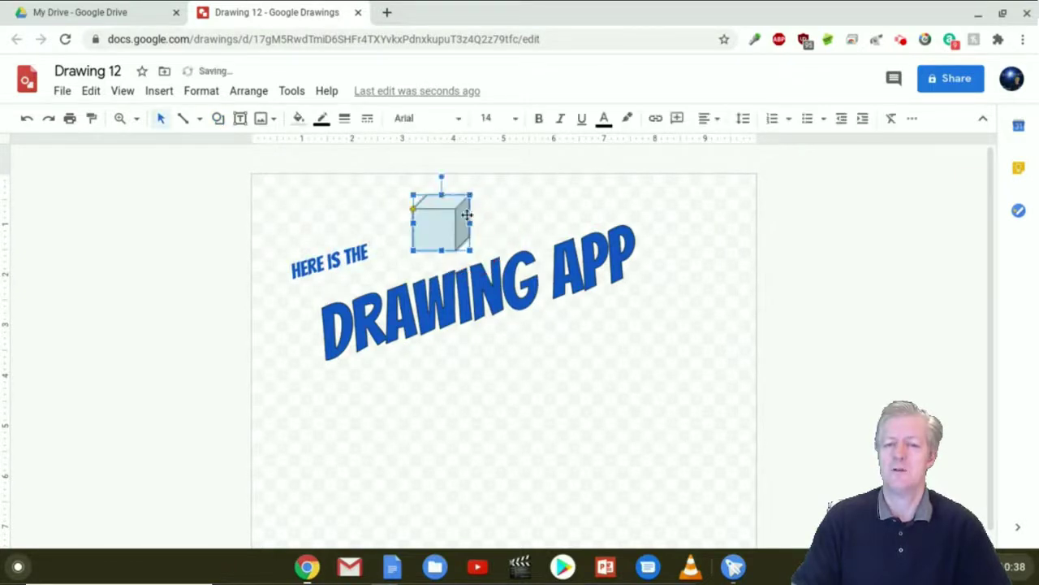
# Rotate the cube about 15 degrees counterclockwise and fill it with the darkest shade of blue.
pyautogui.moveTo(440, 176); pyautogui.dragTo(420, 143)
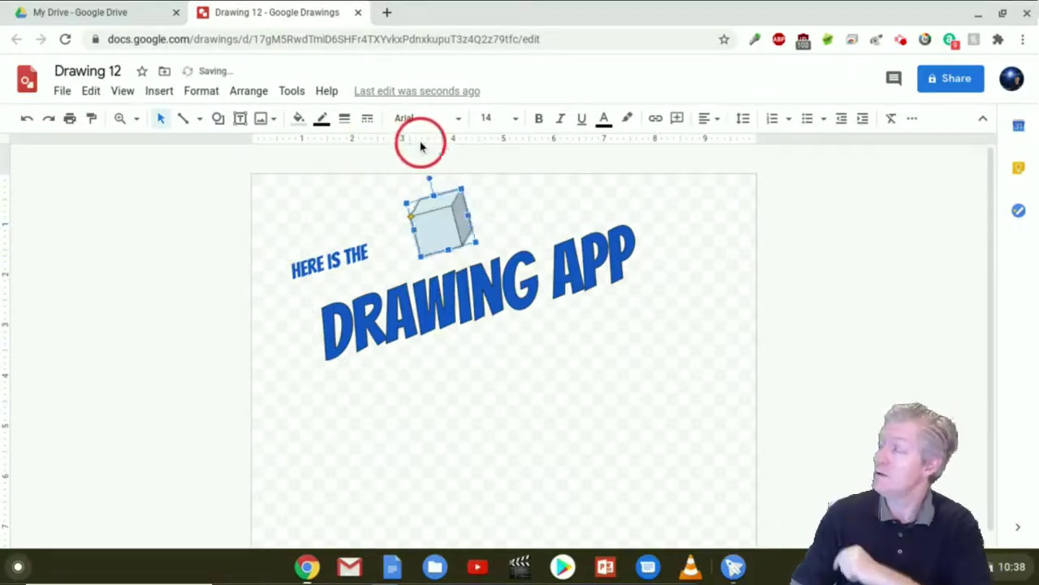
pyautogui.click(300, 122)
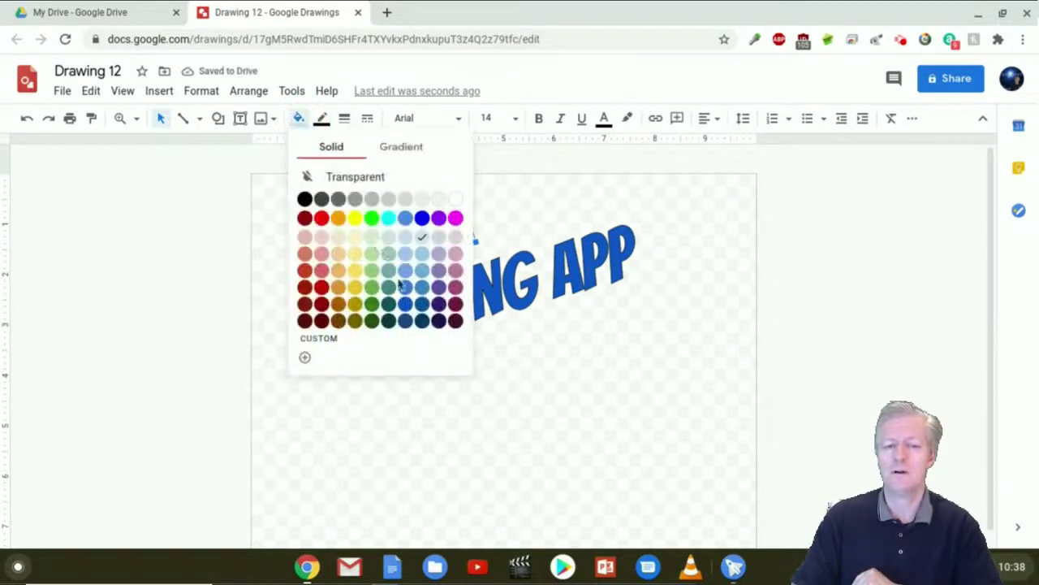
pyautogui.click(406, 320)
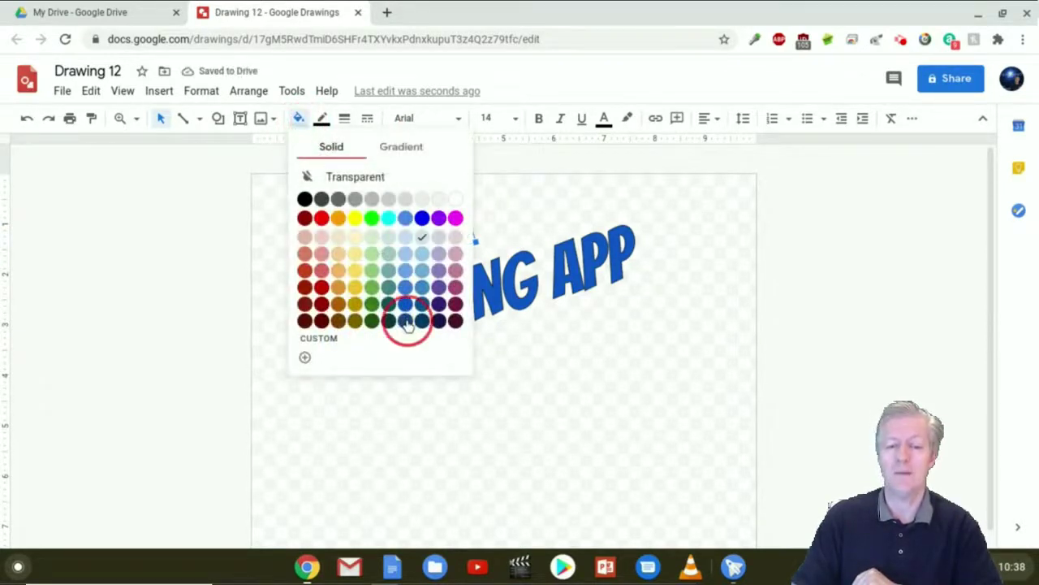
pyautogui.click(564, 431)
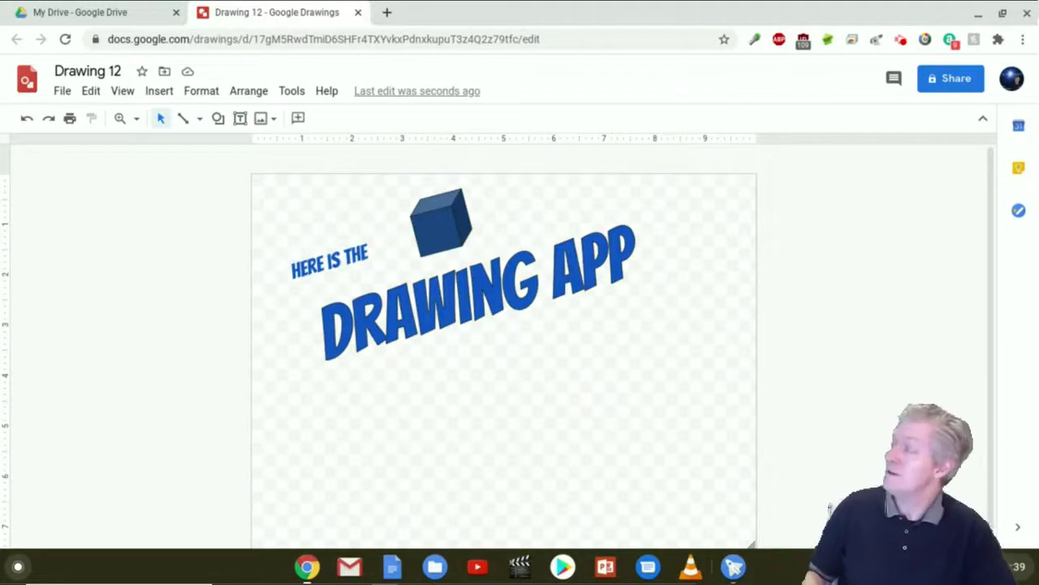
# Look through the available stylus tools and close their list.
pyautogui.click(733, 566)
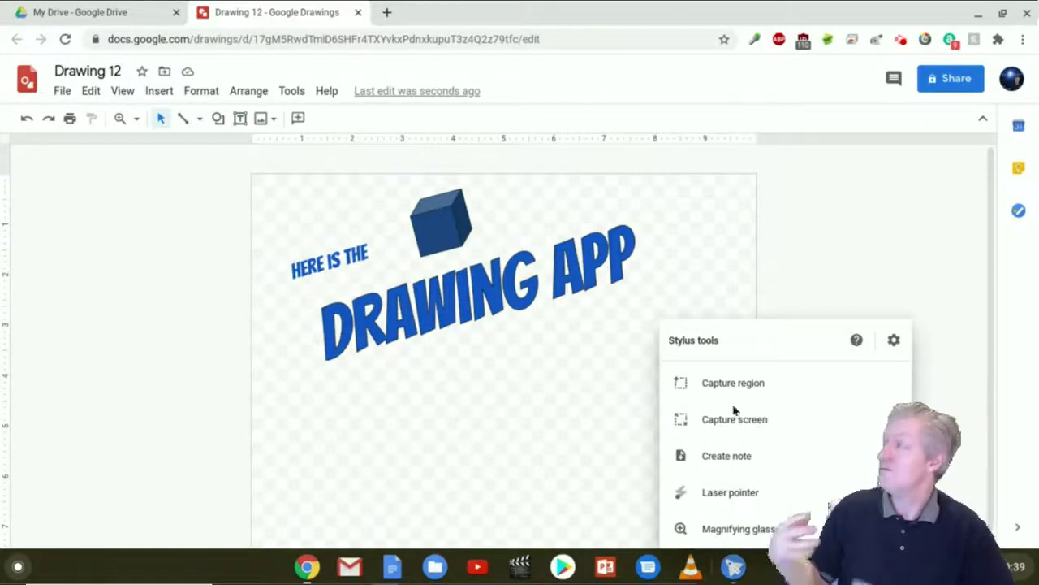
pyautogui.click(584, 349)
pyautogui.click(583, 349)
pyautogui.click(638, 365)
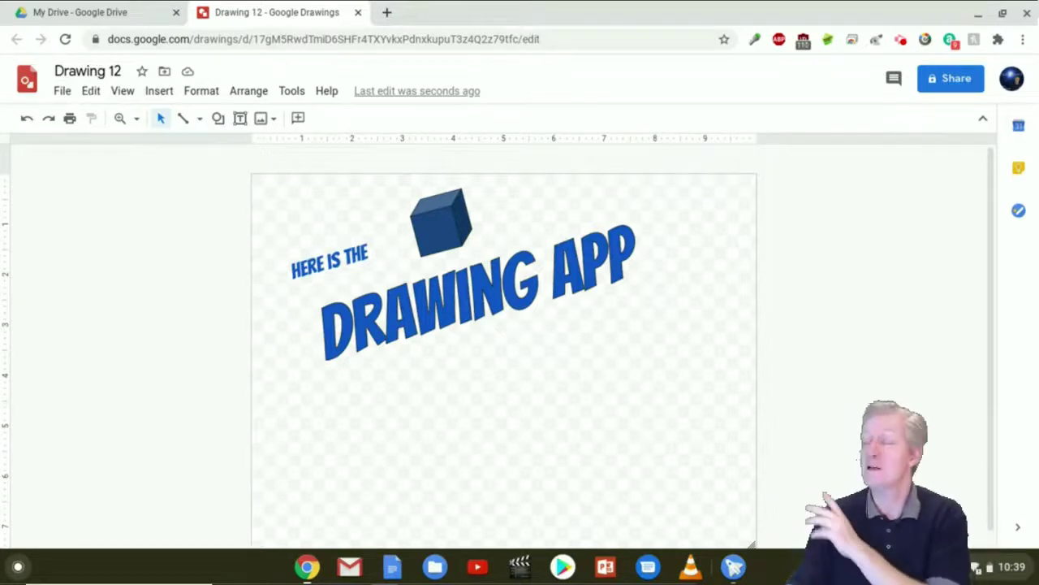
# Examine the drawing's file commands, including offline availability and download.
pyautogui.click(62, 91)
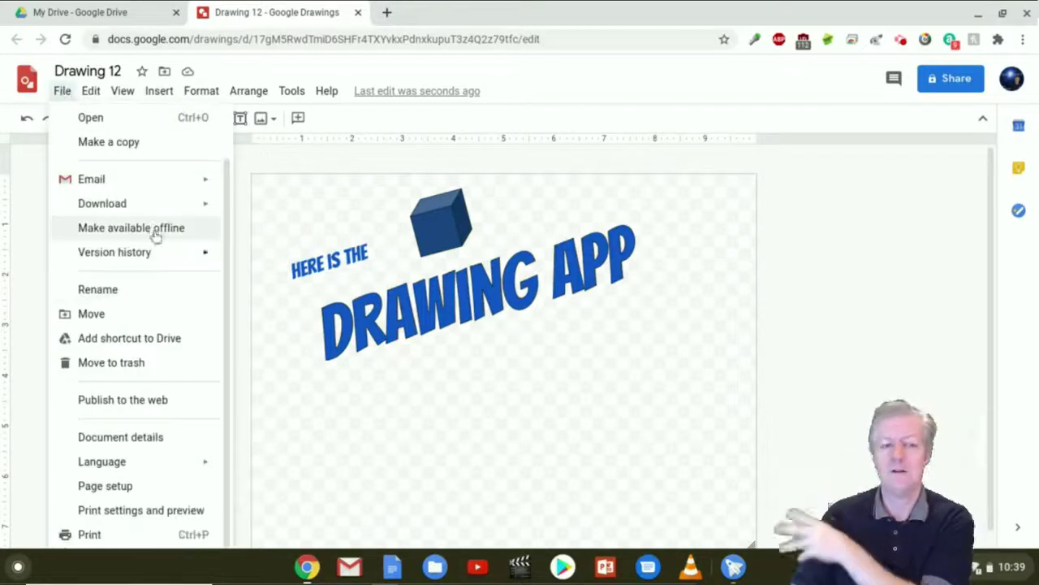
pyautogui.moveTo(148, 207)
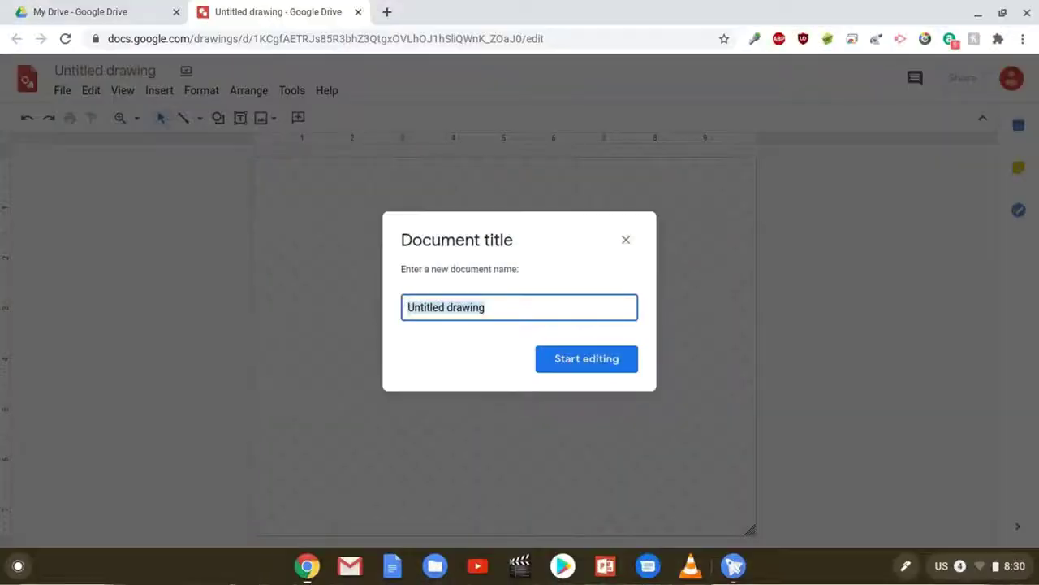
# Name the new drawing "Drawing Offline".
pyautogui.write('Drawing Offline')
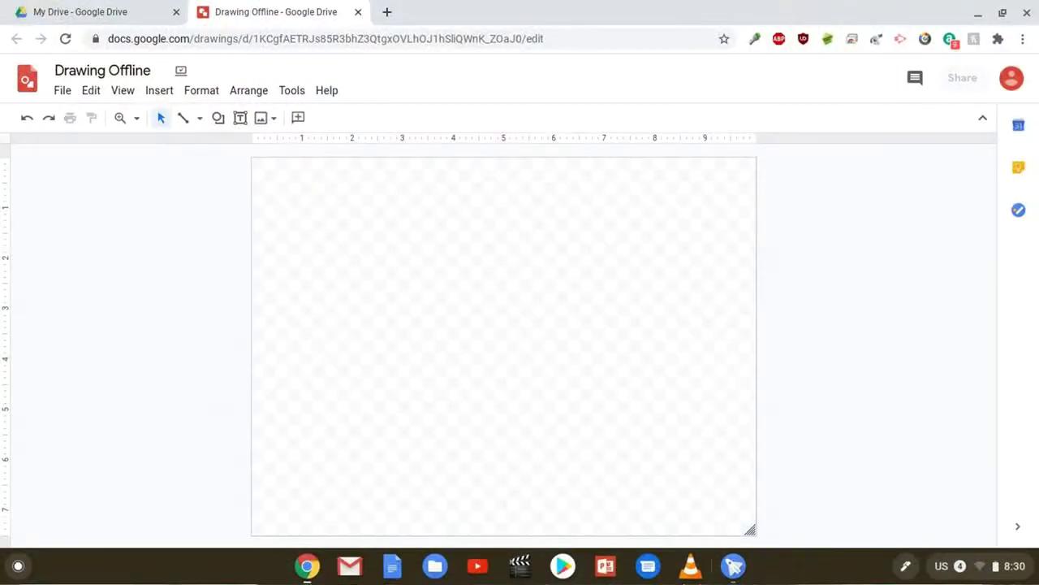
# Examine which file, insert and format commands are available offline, including image sources, shapes, line spacing and bullets.
pyautogui.hotkey('alt', 'f')
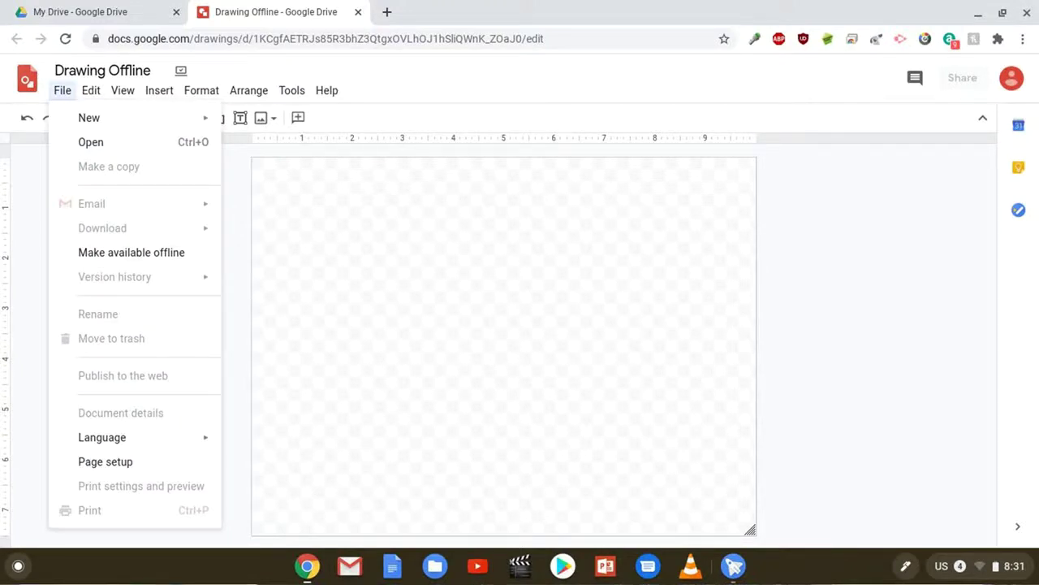
pyautogui.press('Down')
pyautogui.press('Right')
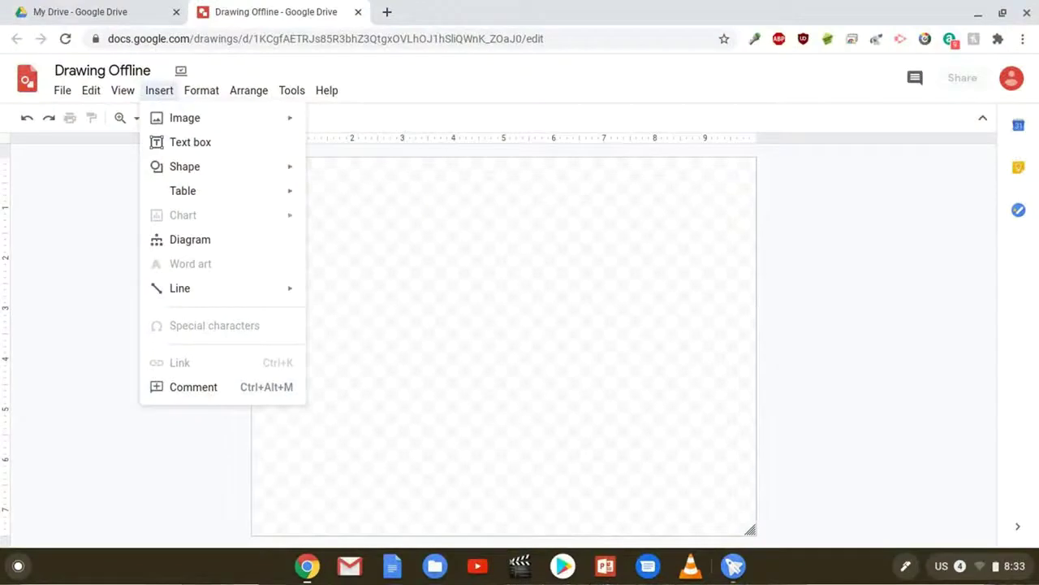
pyautogui.moveTo(185, 118)
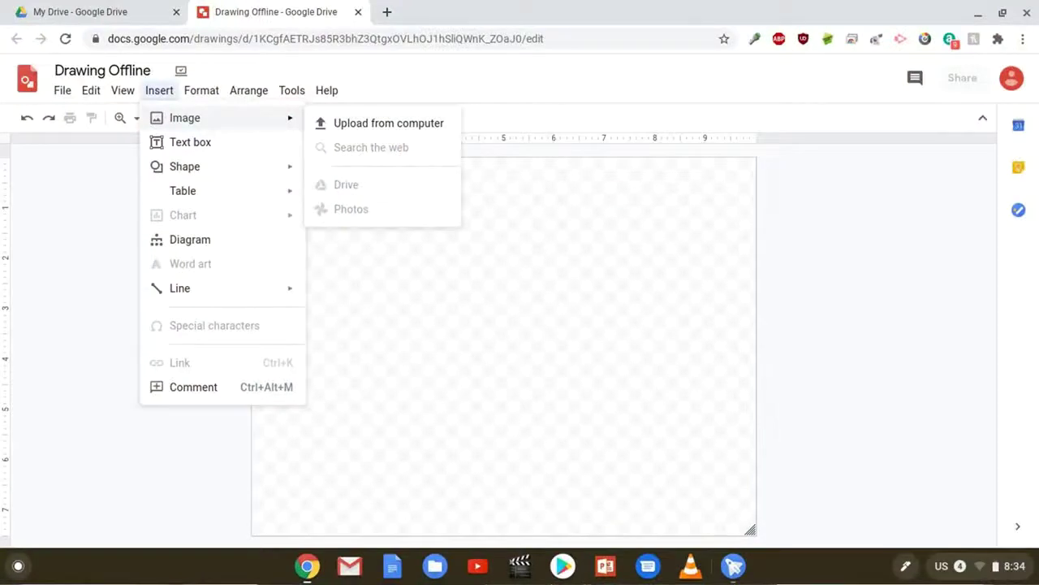
pyautogui.moveTo(184, 167)
pyautogui.moveTo(351, 171)
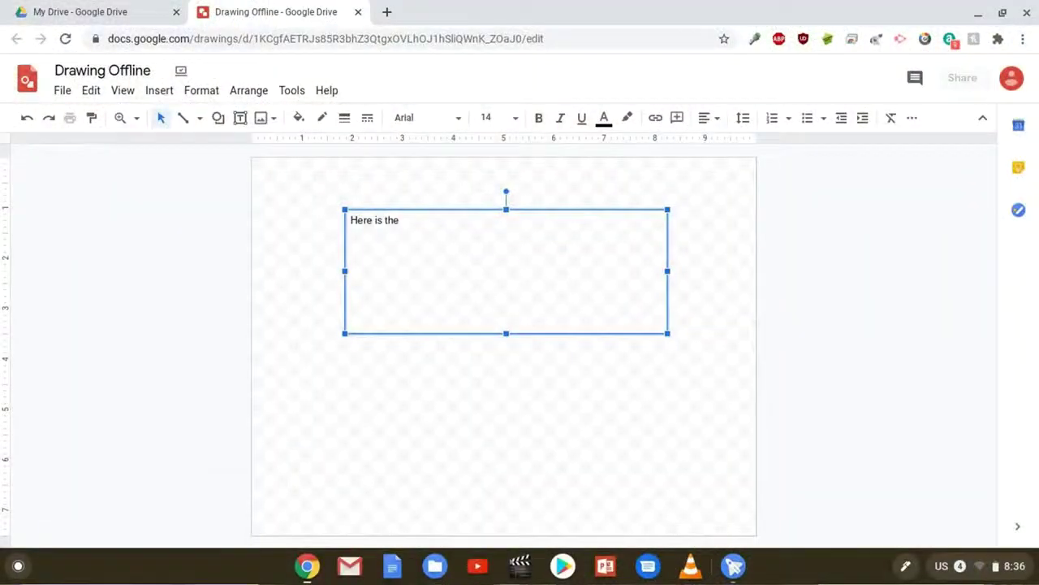
pyautogui.click(201, 90)
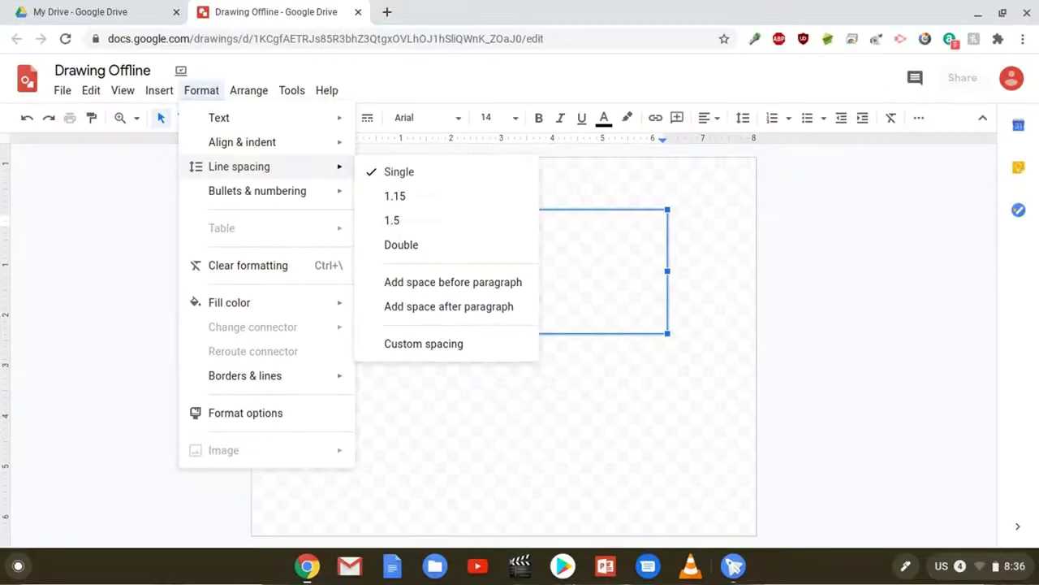
pyautogui.moveTo(268, 191)
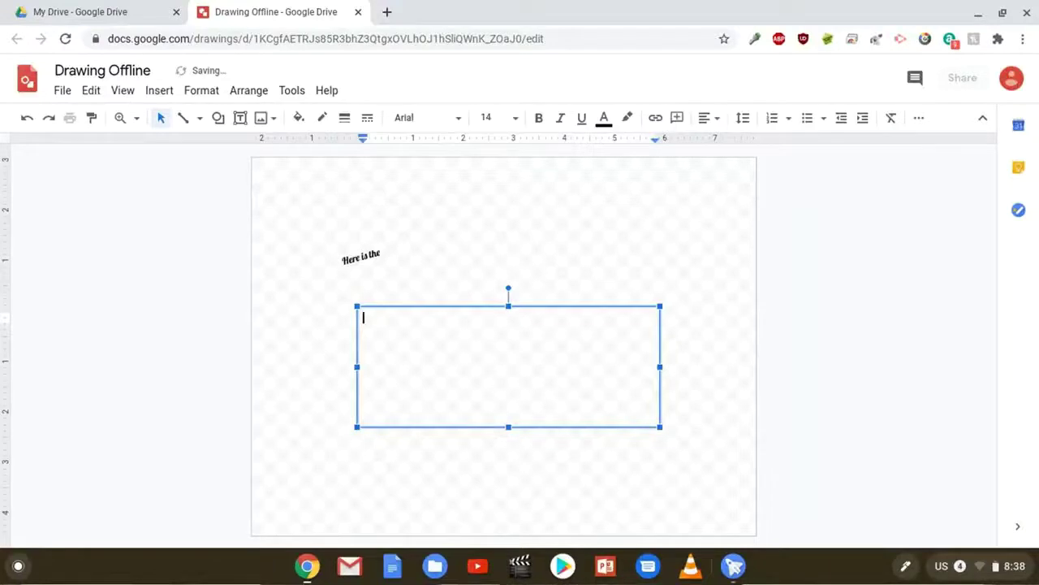
# Enter "Drawing App" in the empty text box below the "Here is the" text.
pyautogui.write('Drawing App')
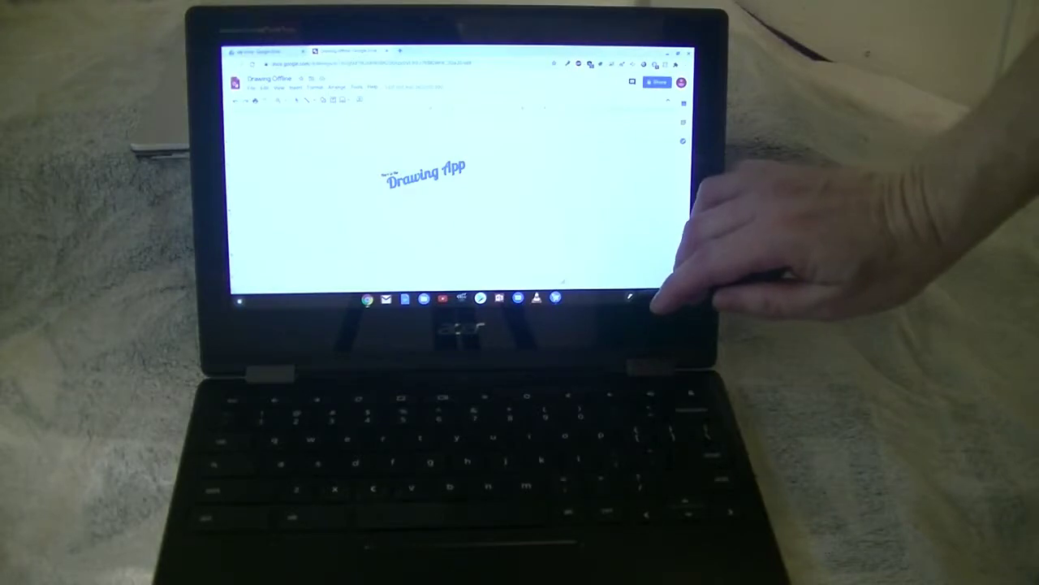
pyautogui.click(629, 298)
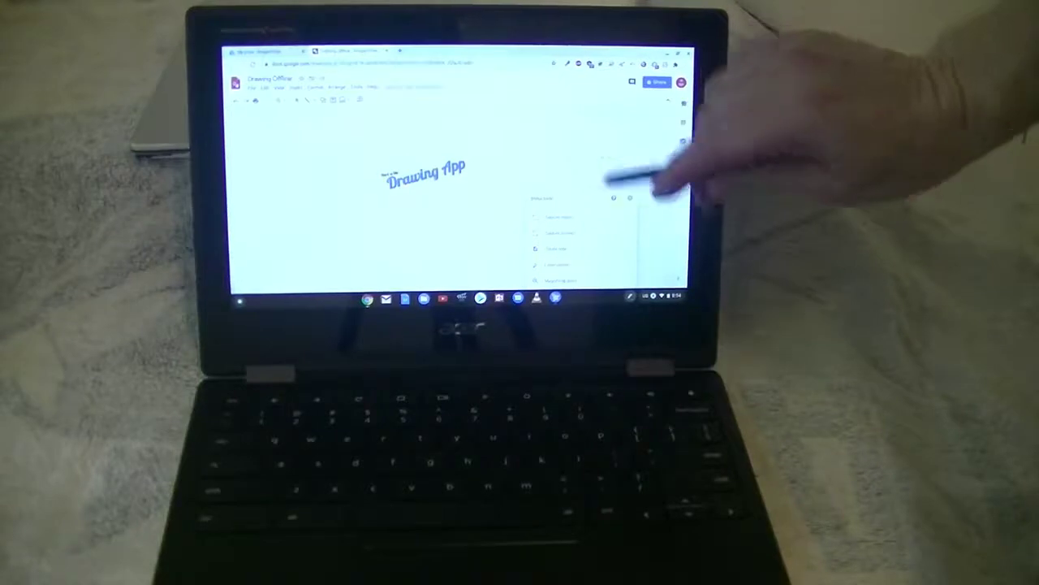
pyautogui.click(538, 102)
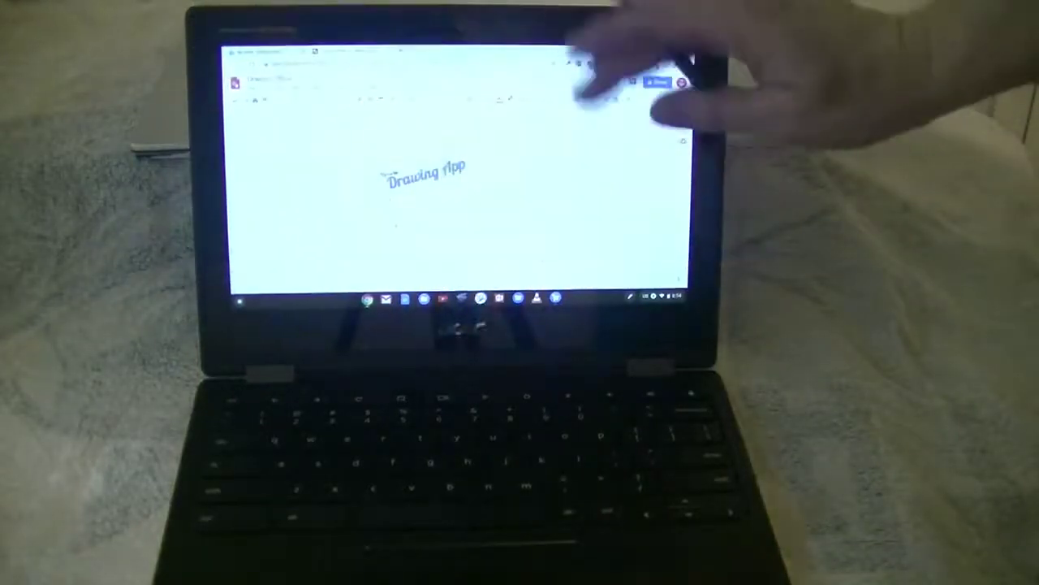
pyautogui.click(439, 173)
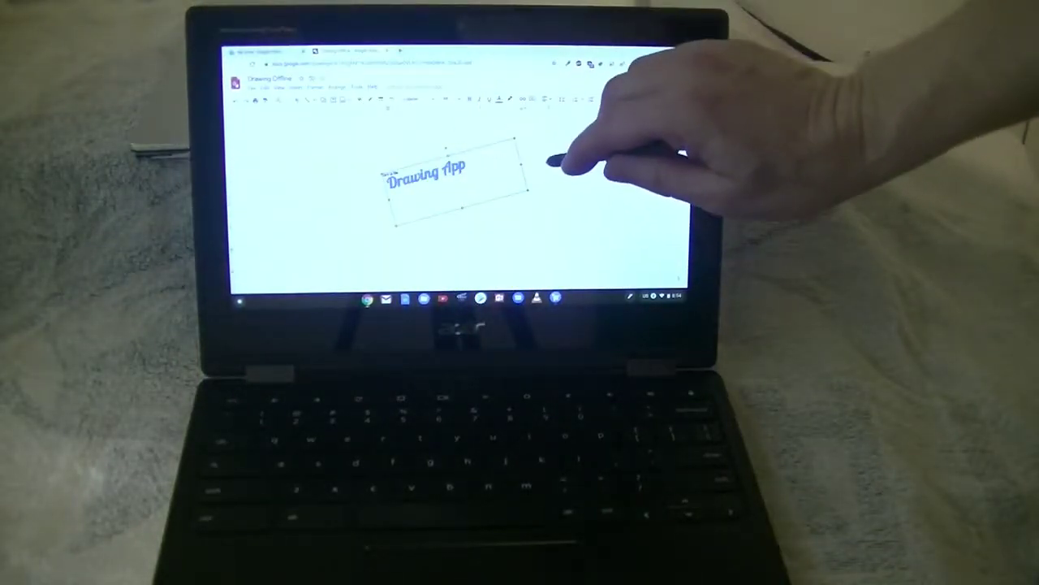
pyautogui.click(533, 190)
pyautogui.click(392, 184)
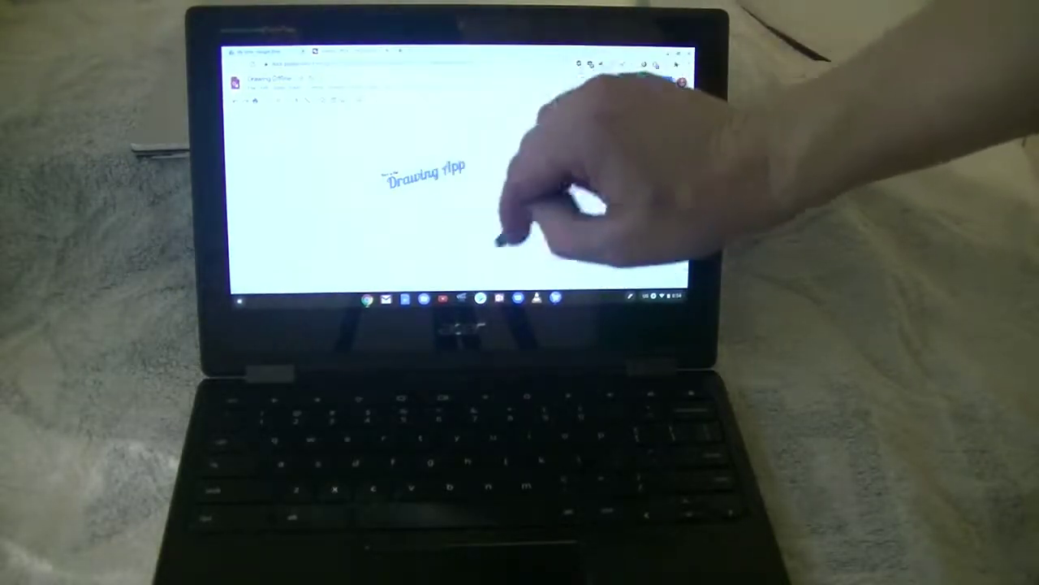
pyautogui.click(300, 81)
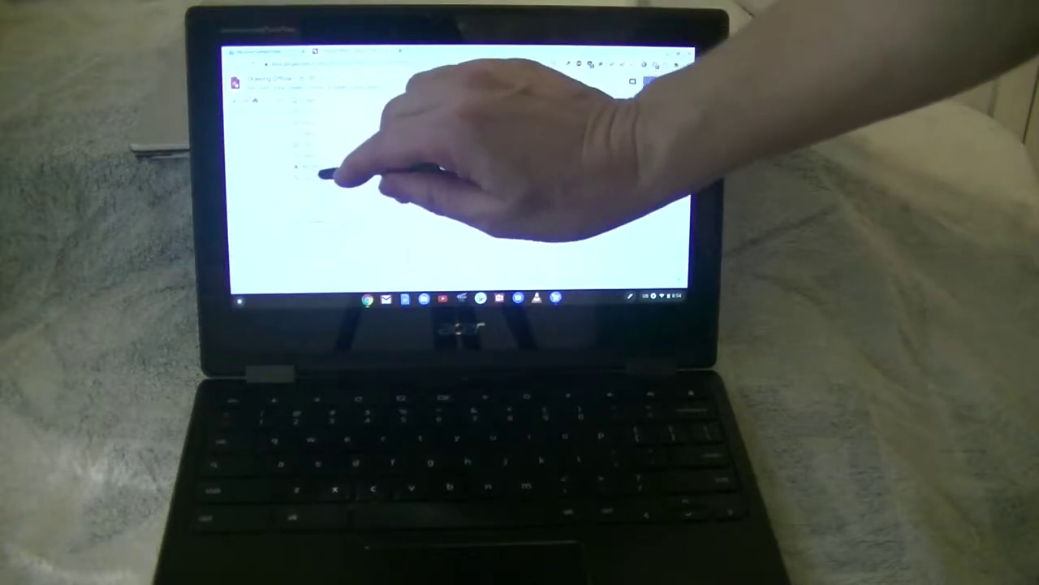
pyautogui.click(317, 169)
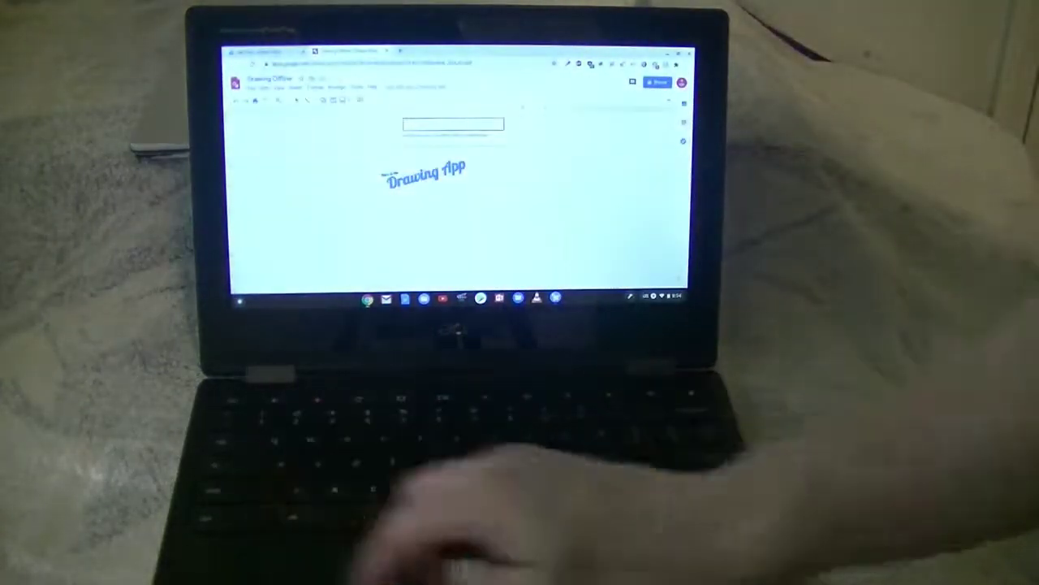
pyautogui.write('Hello')
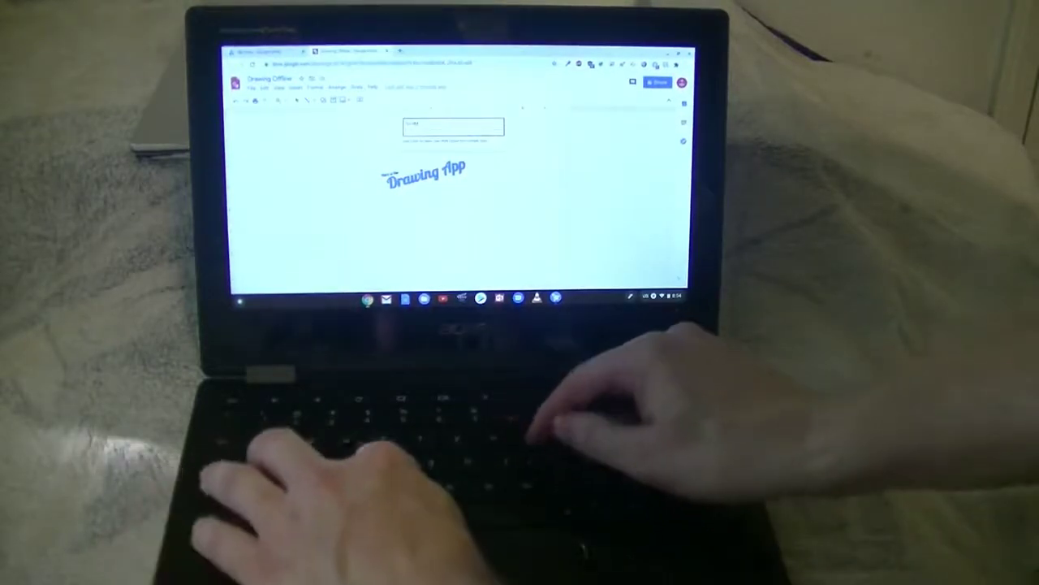
# Insert word art reading "So Much Fun!" below the "Drawing App" text.
pyautogui.write(' there')
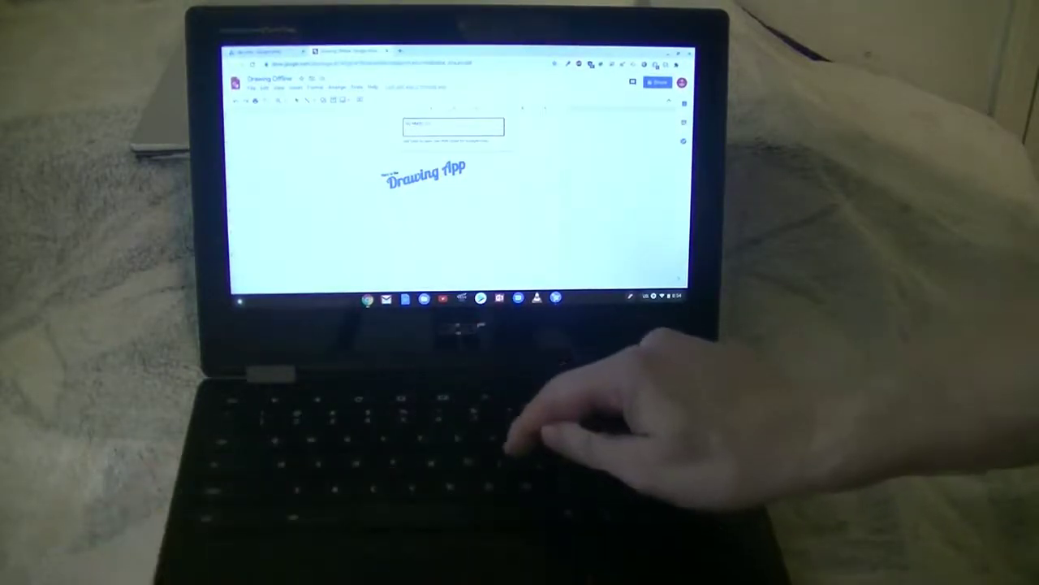
pyautogui.write(' I am')
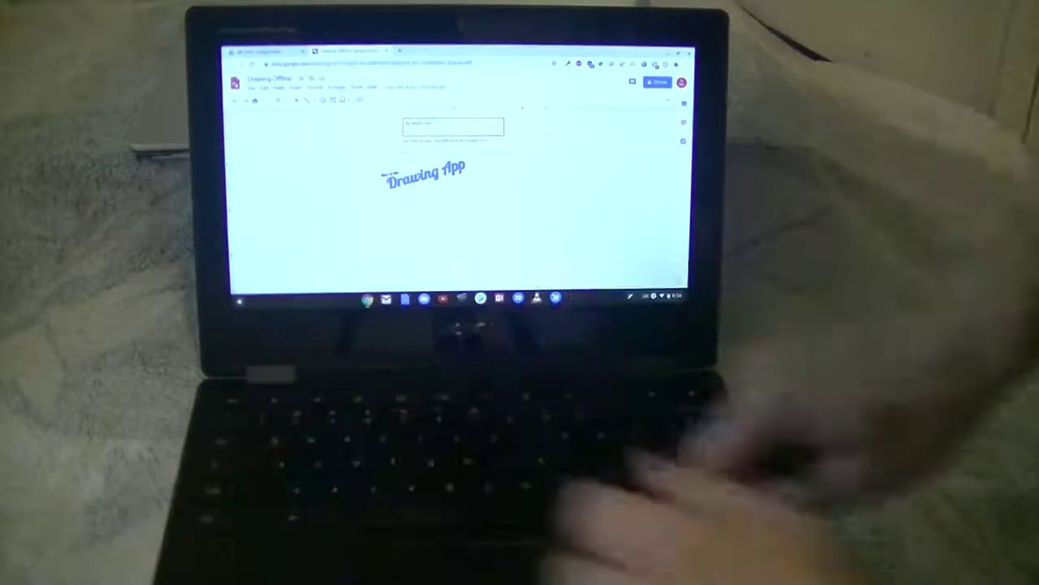
pyautogui.click(457, 126)
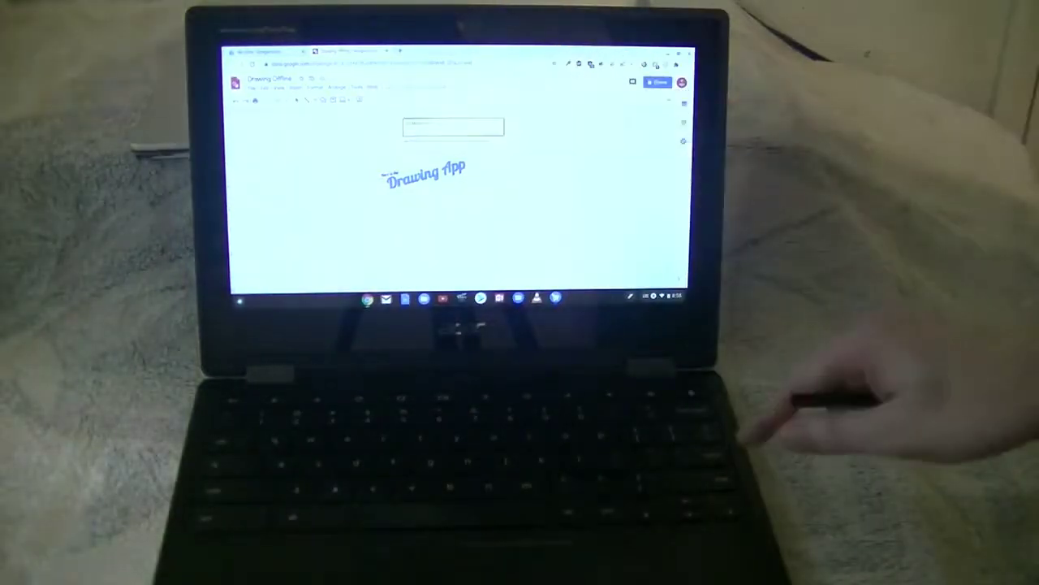
pyautogui.press('Return')
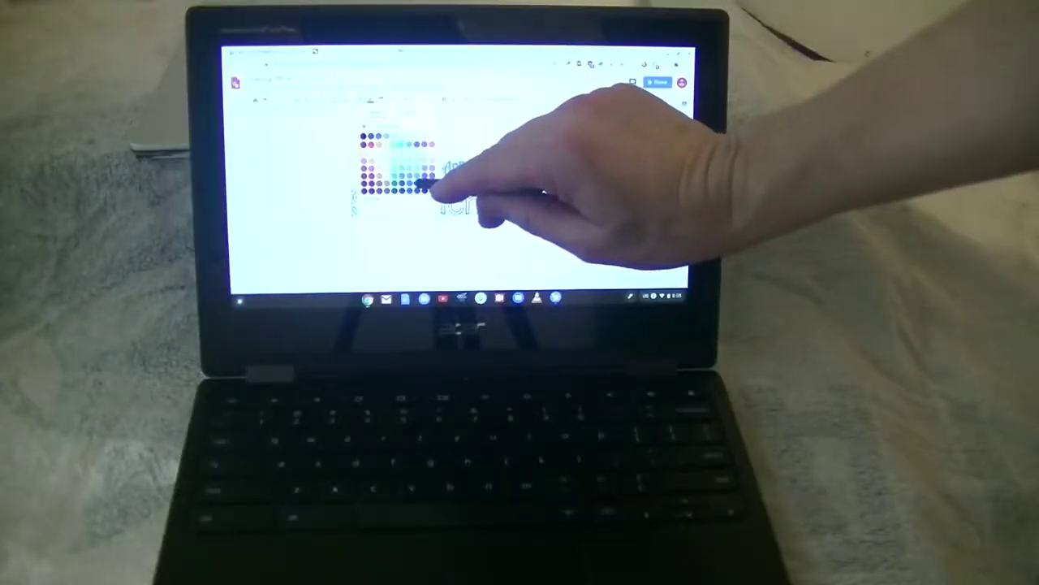
# Fill the "So Much Fun!" word art with blue and set its font to Lobster.
pyautogui.click(416, 182)
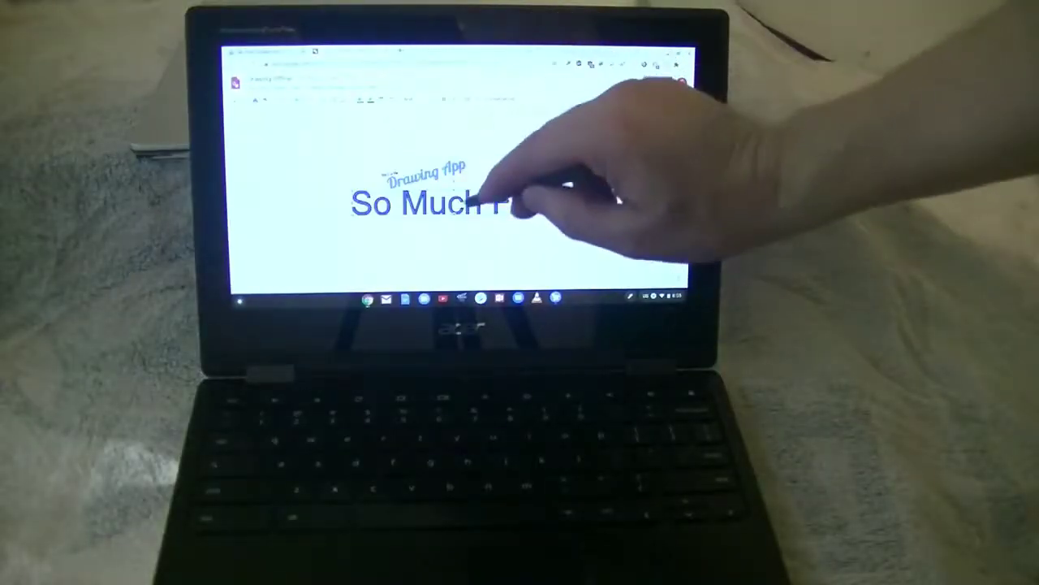
pyautogui.click(416, 95)
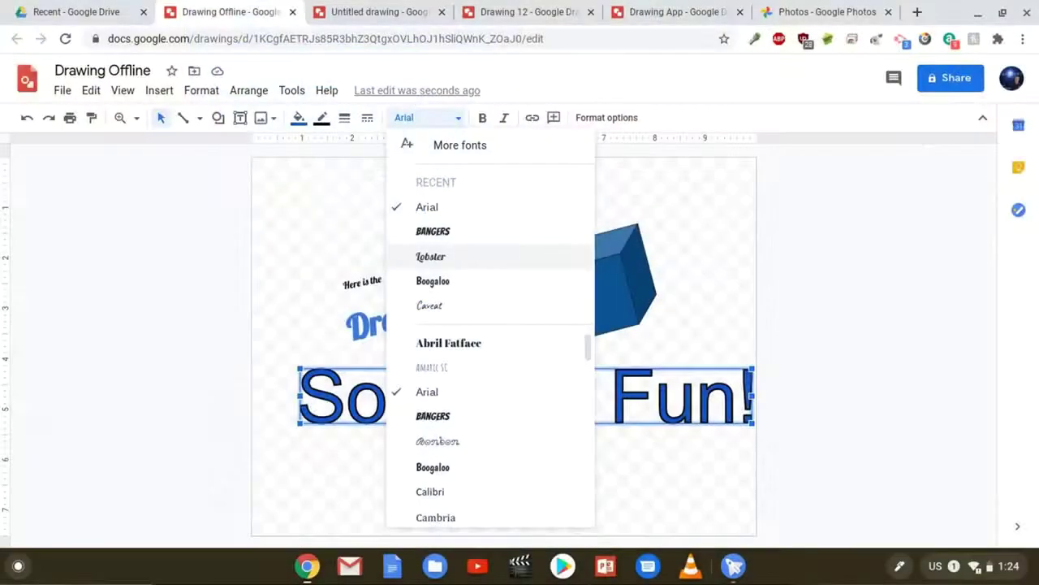
pyautogui.click(430, 256)
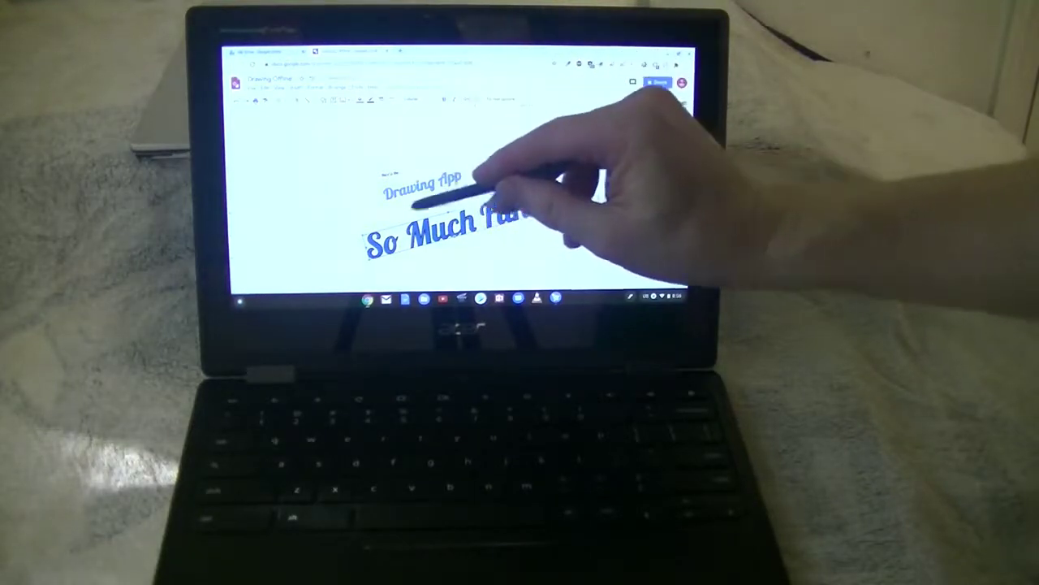
pyautogui.click(557, 197)
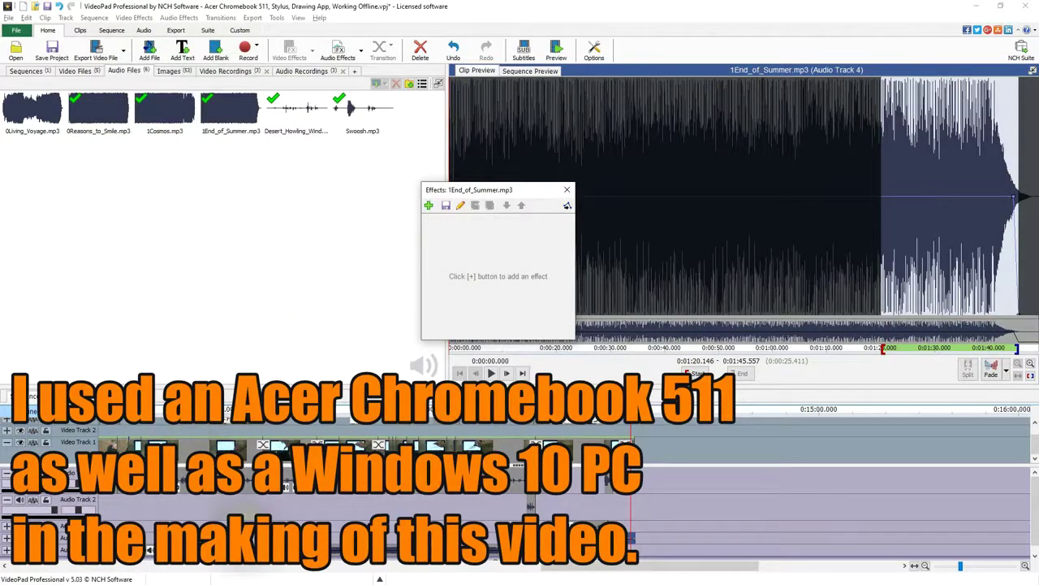
# Switch to VideoPad and review the fonts dialog footage in Sequence 1 between about 5:15 and 5:42.
pyautogui.moveTo(575, 565); pyautogui.dragTo(475, 571)
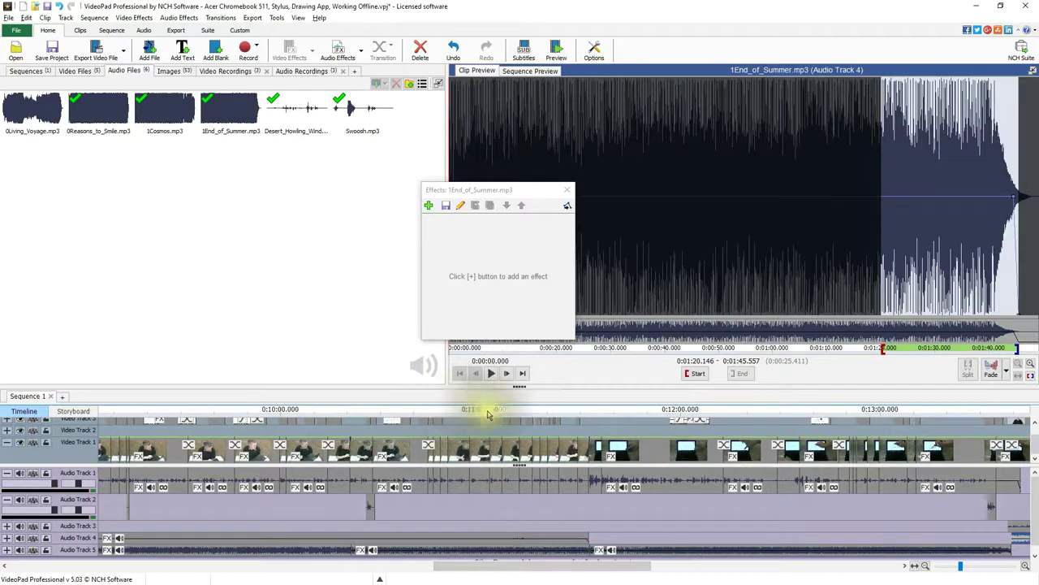
pyautogui.moveTo(502, 560); pyautogui.dragTo(285, 564)
pyautogui.click(294, 414)
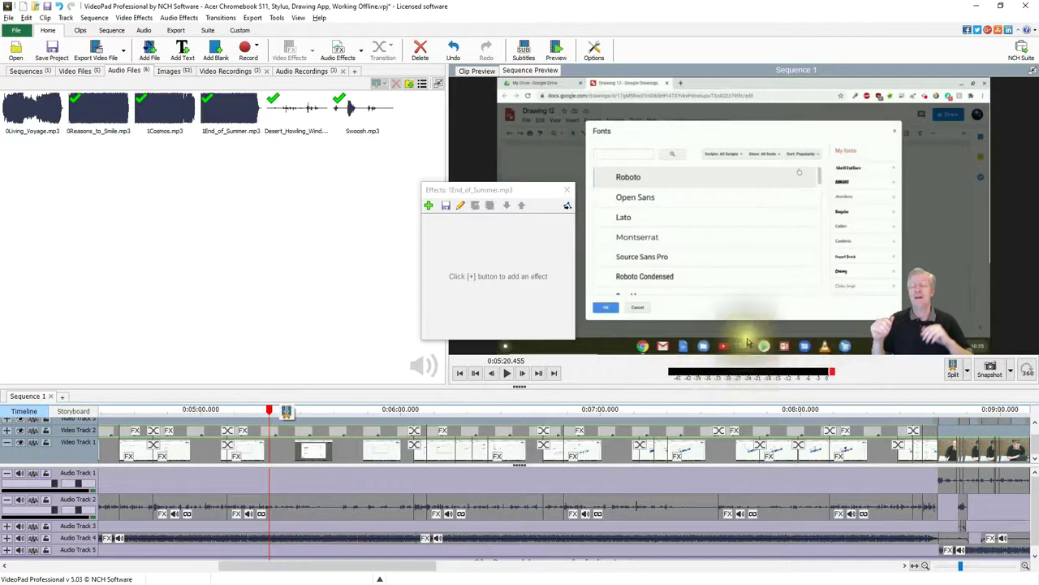
pyautogui.moveTo(273, 410); pyautogui.dragTo(344, 414)
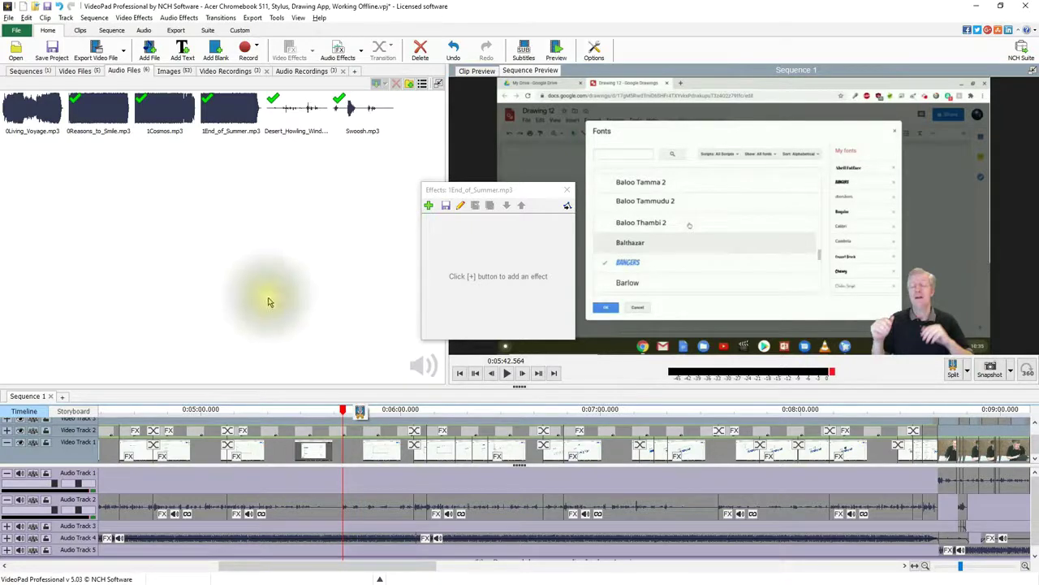
pyautogui.click(339, 414)
pyautogui.moveTo(340, 414); pyautogui.dragTo(254, 420)
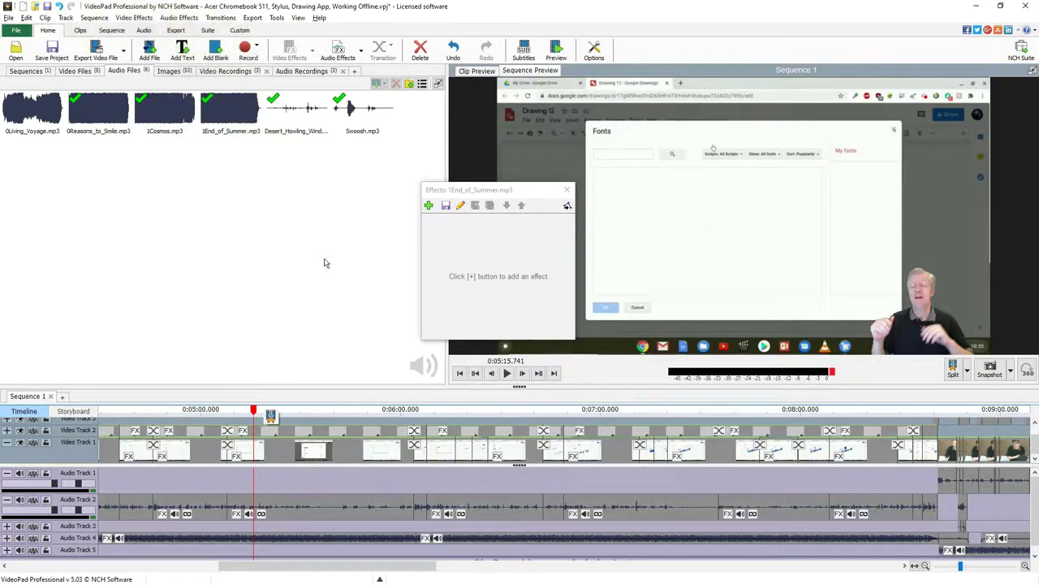
pyautogui.moveTo(259, 413); pyautogui.dragTo(289, 419)
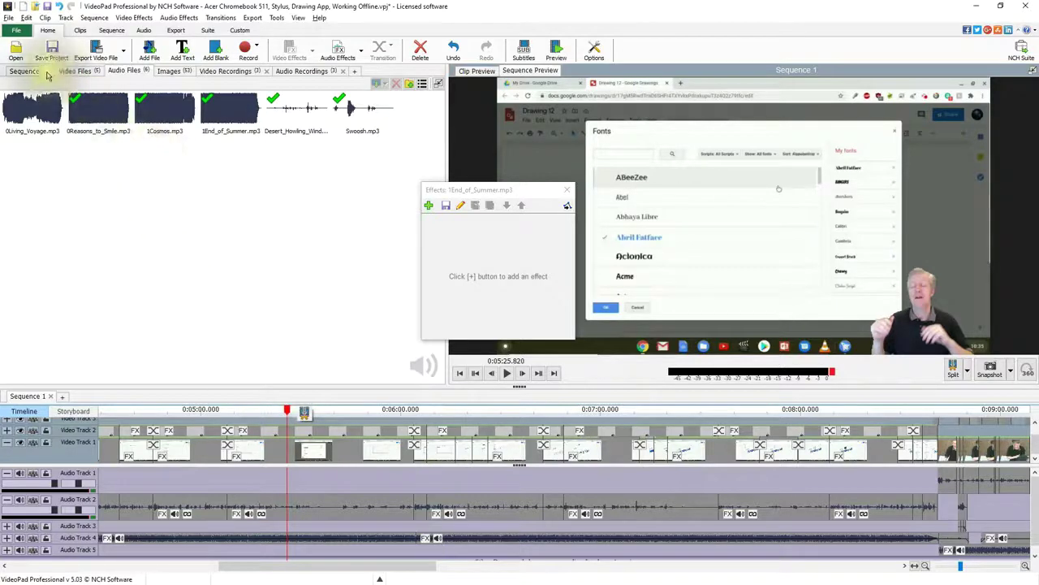
# Examine the project's video and audio files, and the whole sequence across its tracks, previewing it at about 0:43.
pyautogui.click(75, 72)
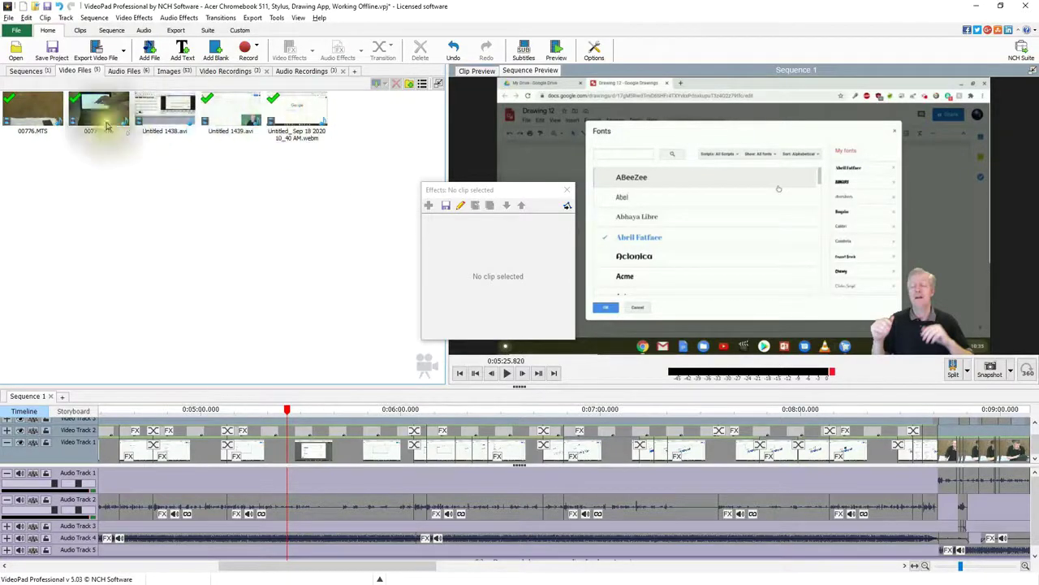
pyautogui.click(125, 72)
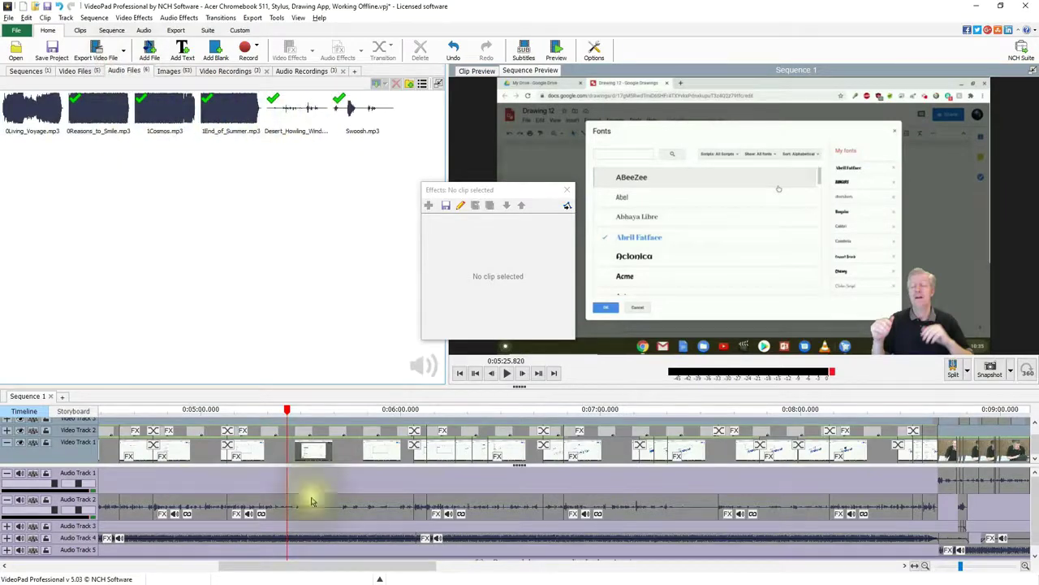
pyautogui.scroll(-5, 639, 483)
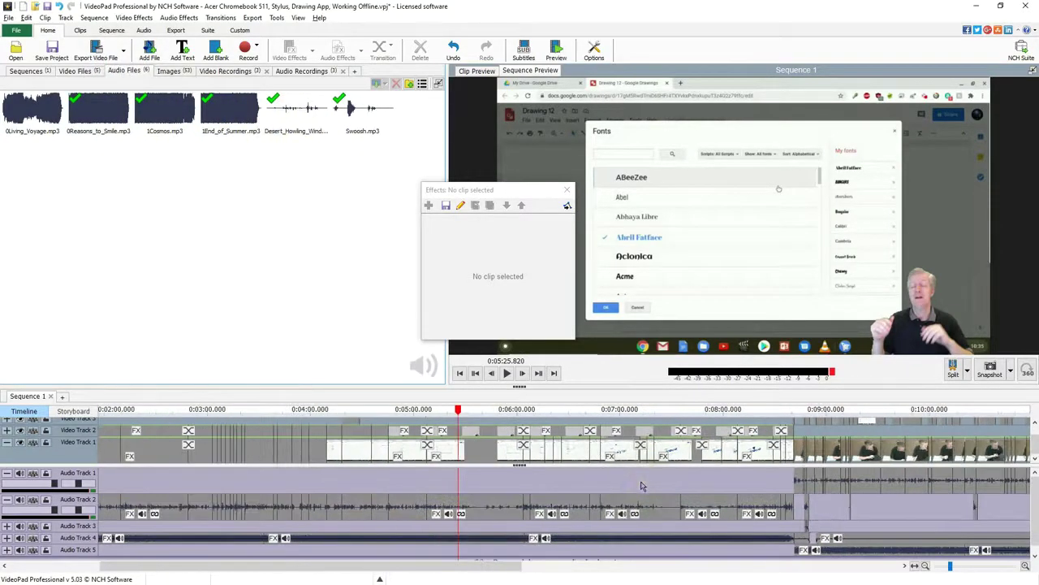
pyautogui.scroll(-2, 640, 486)
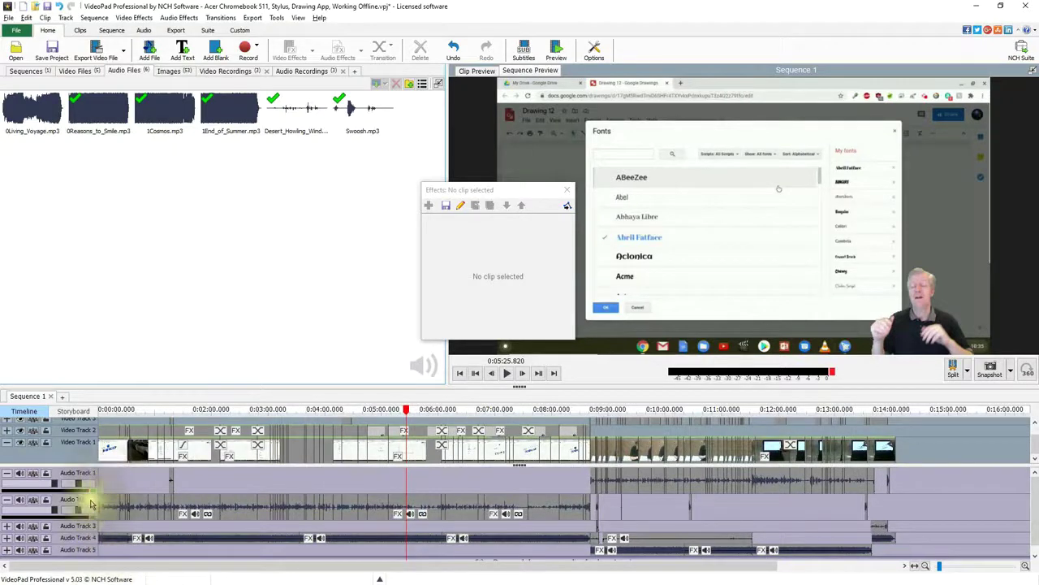
pyautogui.click(1034, 425)
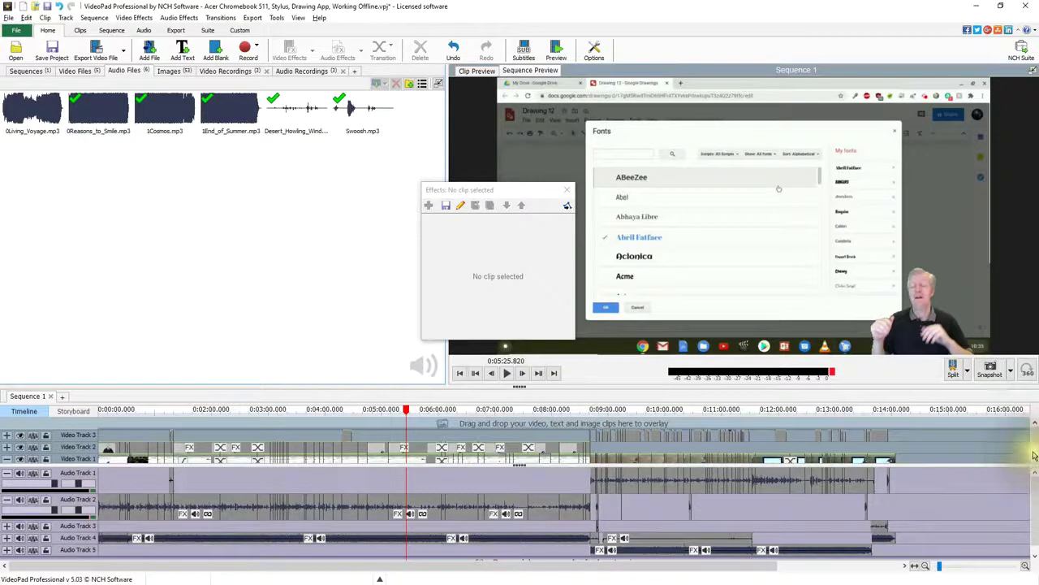
pyautogui.click(1034, 457)
pyautogui.moveTo(128, 417)
pyautogui.mouseDown()
pyautogui.moveTo(164, 418)
pyautogui.moveTo(138, 414)
pyautogui.mouseUp()
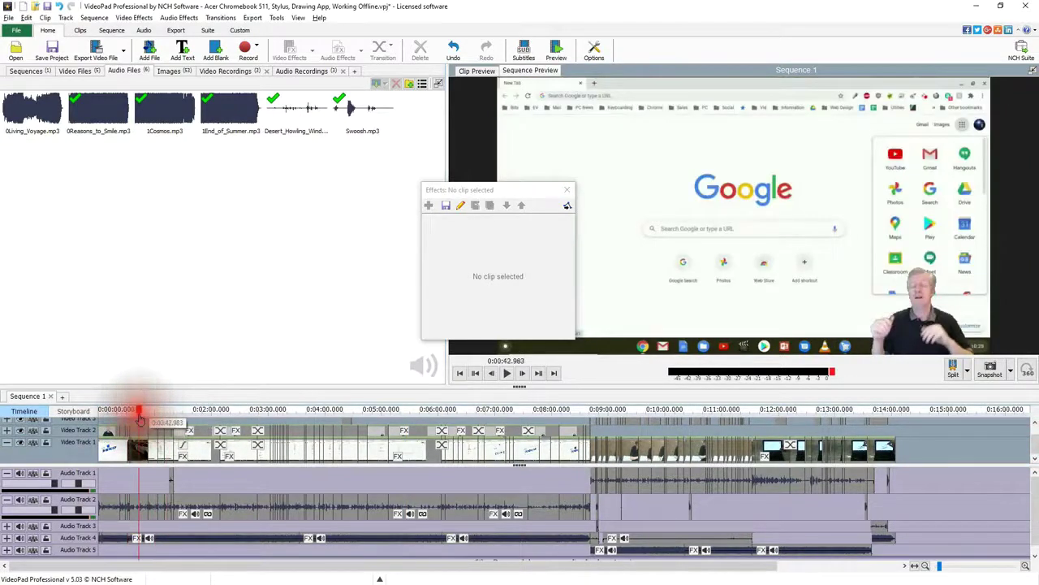
# Browse the project's images and preview tiltshiftmars21b.jpg, keeping the Effects window clear of the preview.
pyautogui.click(169, 71)
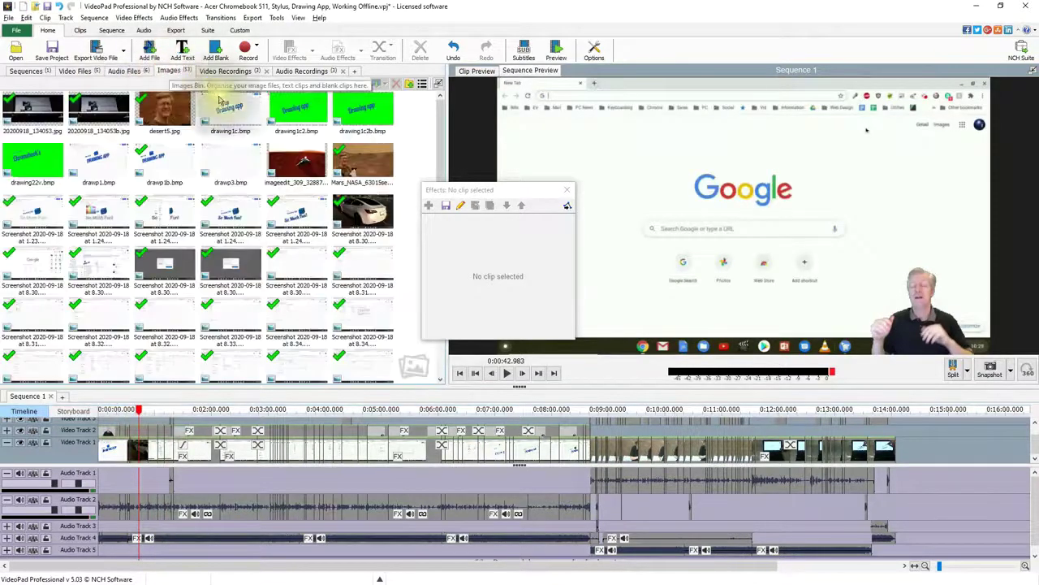
pyautogui.moveTo(439, 114); pyautogui.dragTo(441, 209)
pyautogui.moveTo(445, 169); pyautogui.dragTo(436, 103)
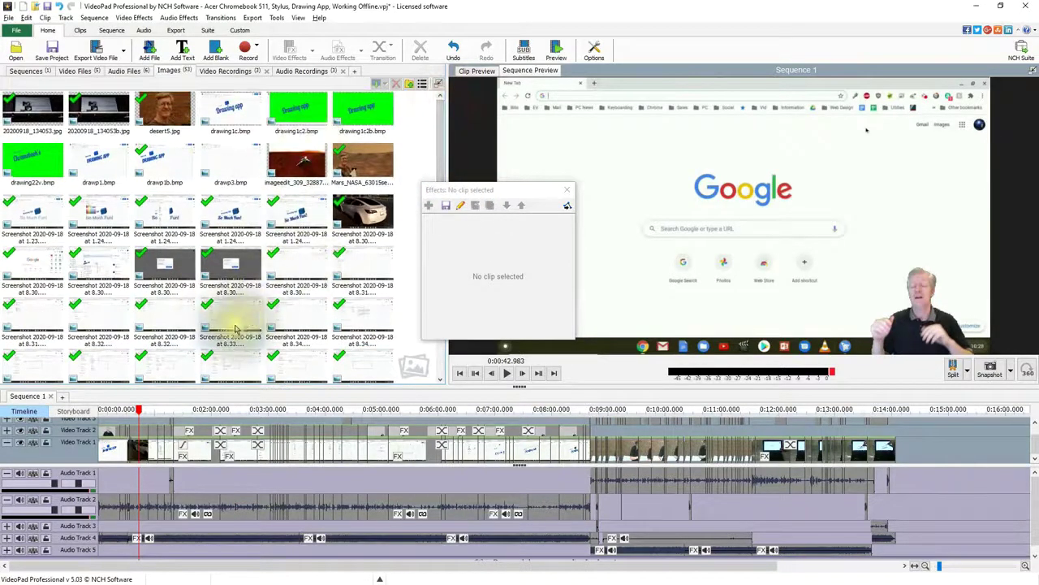
pyautogui.moveTo(437, 130); pyautogui.dragTo(435, 254)
pyautogui.click(328, 354)
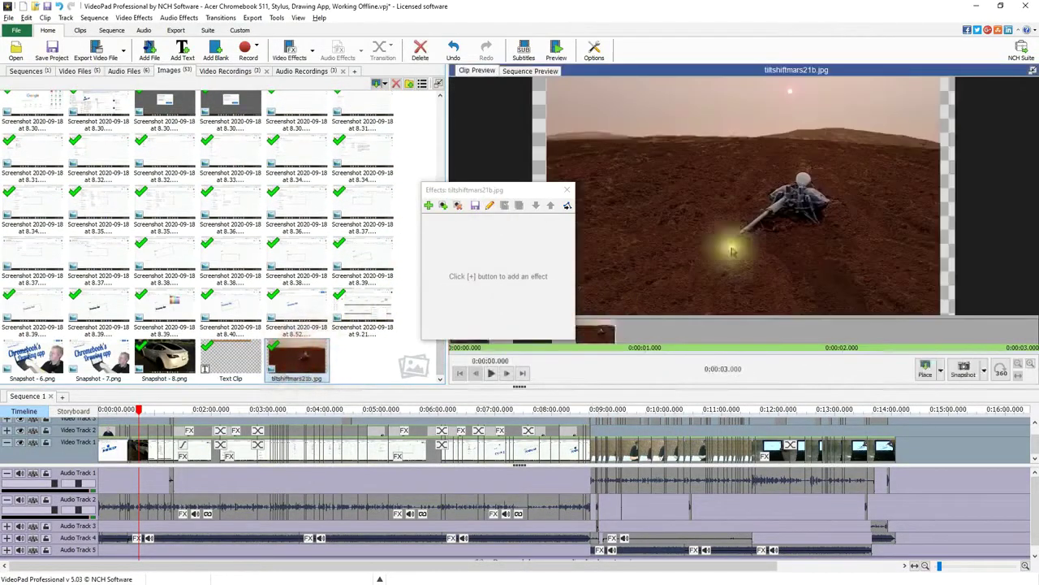
pyautogui.moveTo(531, 195); pyautogui.dragTo(438, 169)
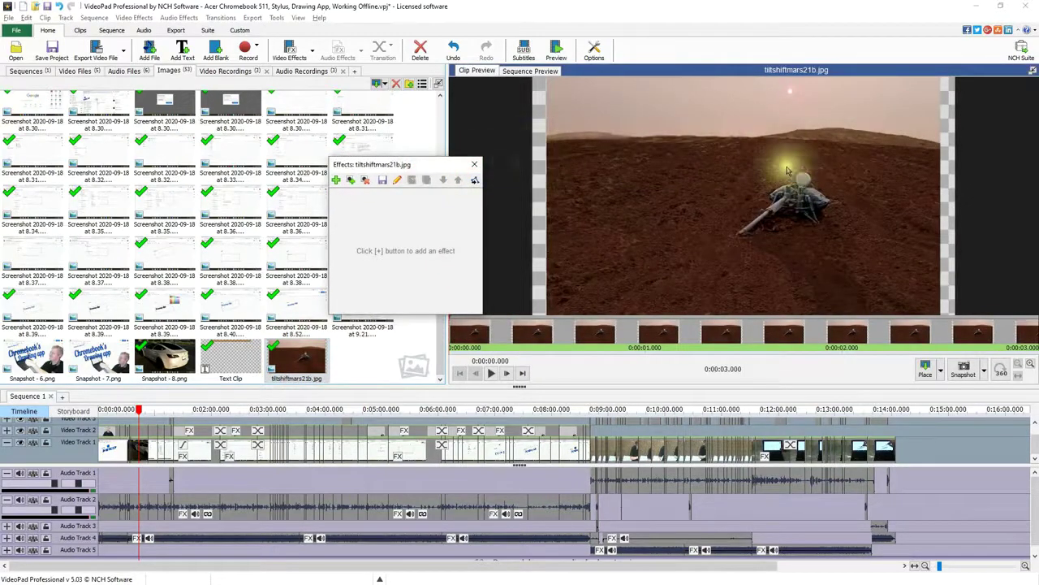
pyautogui.click(424, 166)
pyautogui.moveTo(424, 167); pyautogui.dragTo(284, 150)
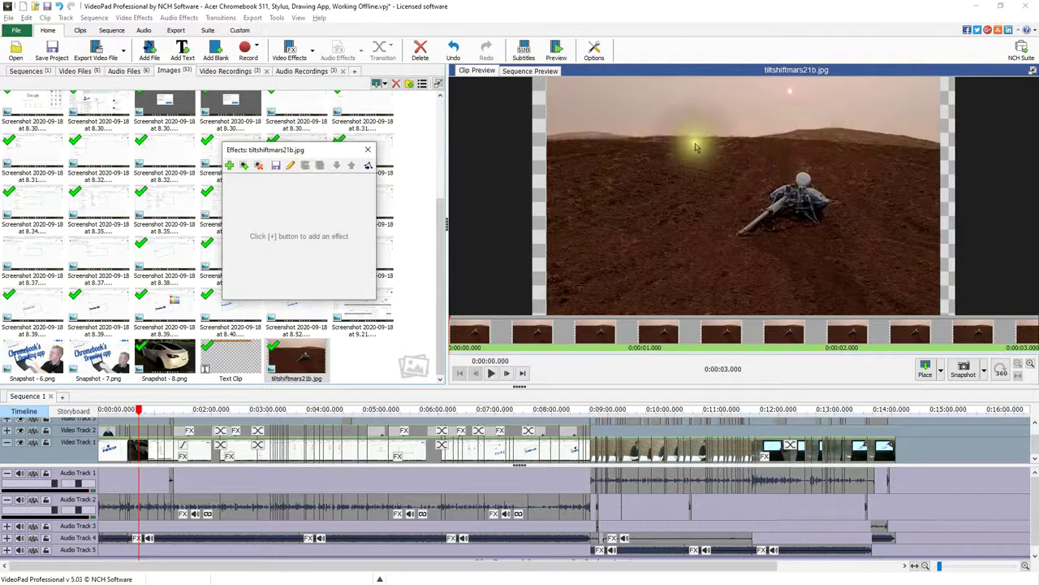
pyautogui.moveTo(439, 274); pyautogui.dragTo(439, 211)
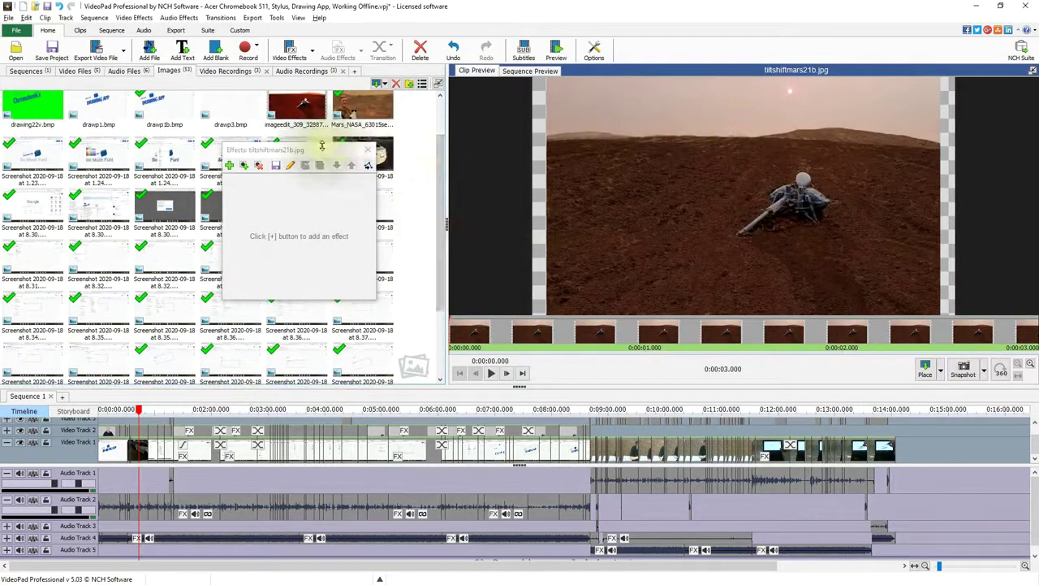
# Examine the video and audio recordings, and review the outdoor laptop footage in the sequence between about 8:45 and 9:18.
pyautogui.click(229, 71)
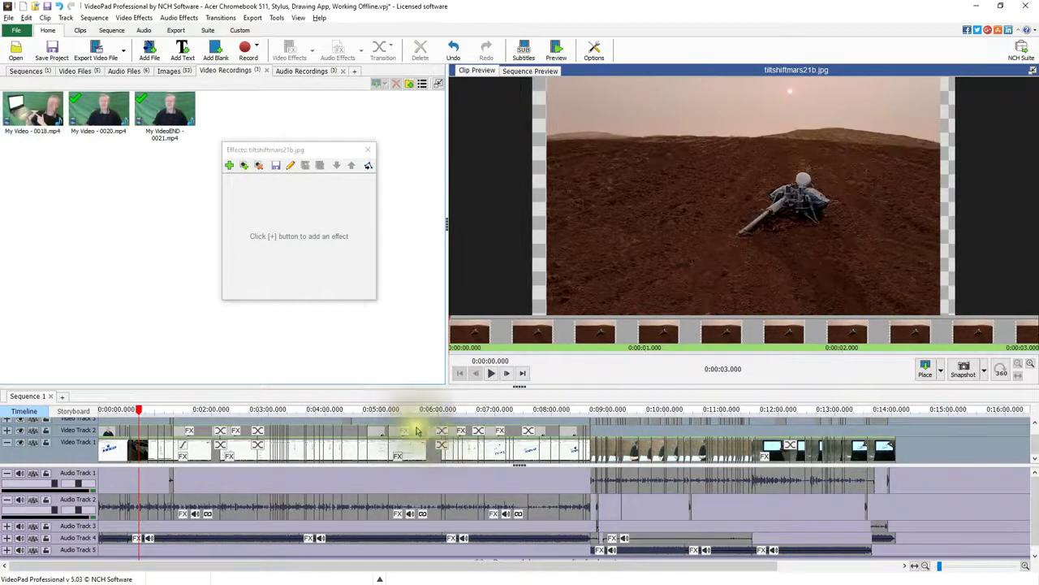
pyautogui.click(309, 73)
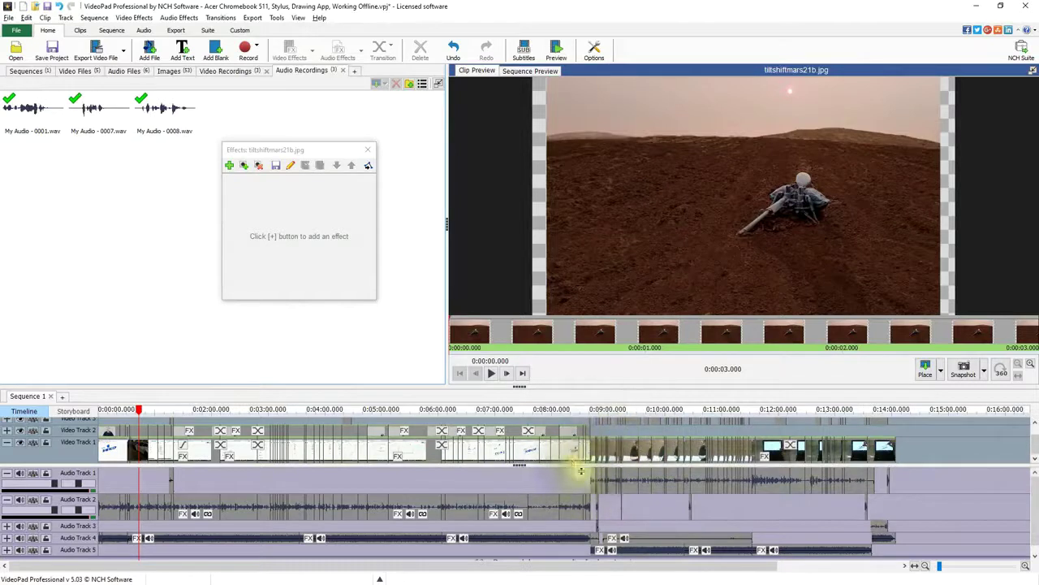
pyautogui.click(517, 413)
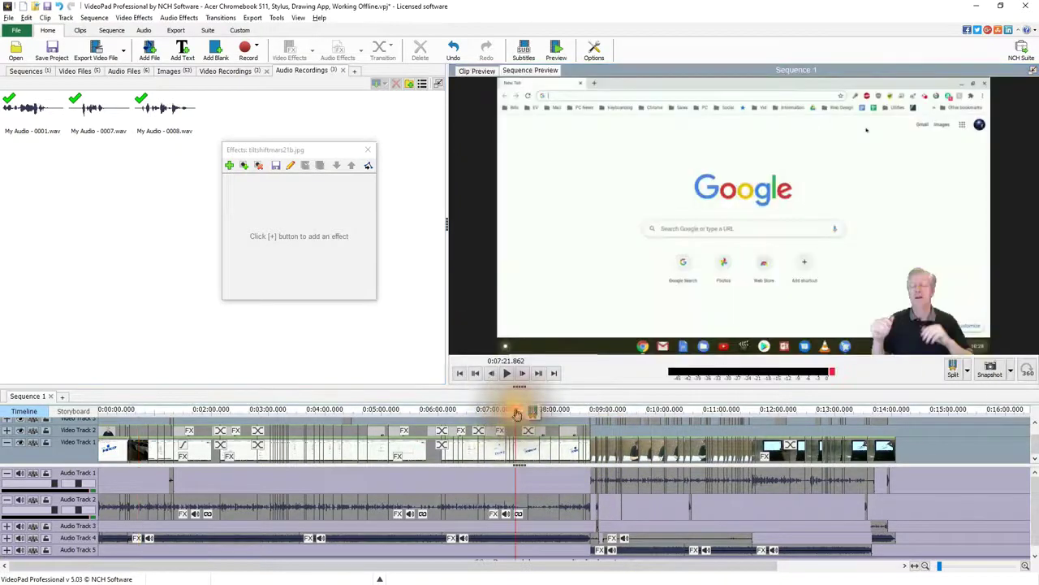
pyautogui.moveTo(522, 413); pyautogui.dragTo(627, 417)
pyautogui.scroll(2, 674, 457)
pyautogui.scroll(2, 671, 455)
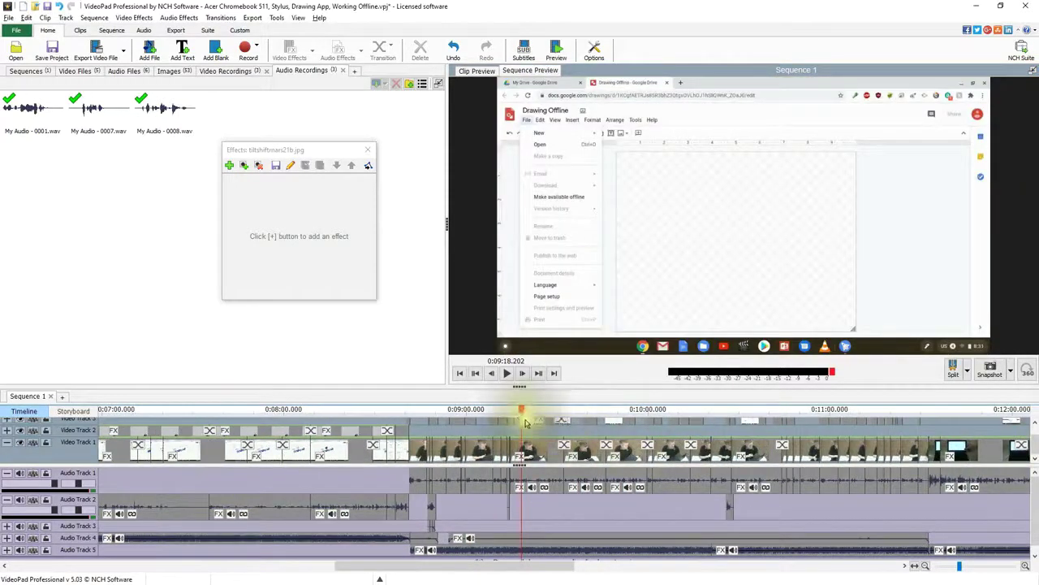
pyautogui.moveTo(520, 414); pyautogui.dragTo(482, 413)
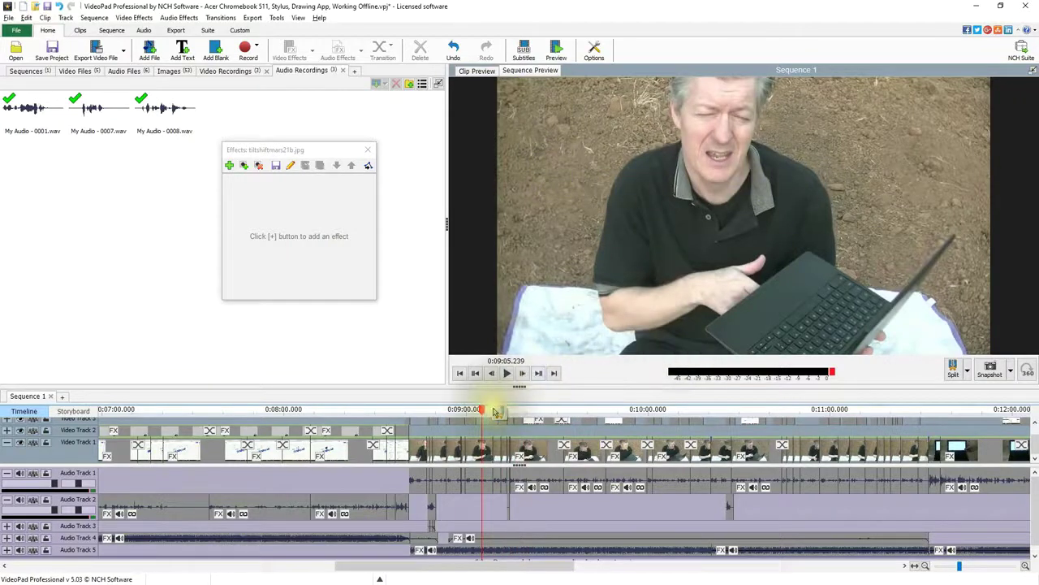
pyautogui.moveTo(480, 414); pyautogui.dragTo(420, 412)
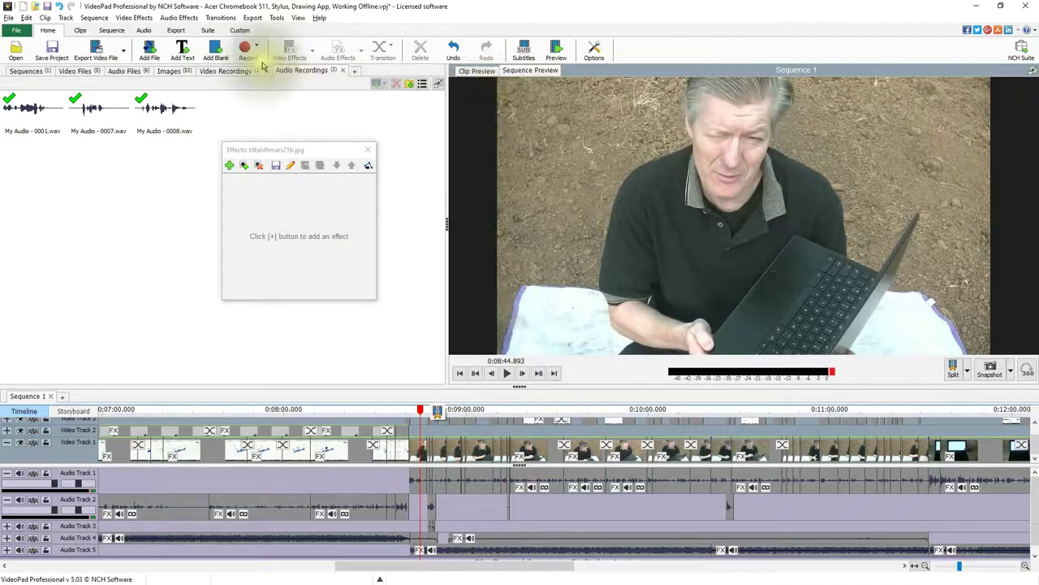
# Check the video recordings and video files, and preview the source clip 00776.MTS at about 7:16.
pyautogui.click(228, 72)
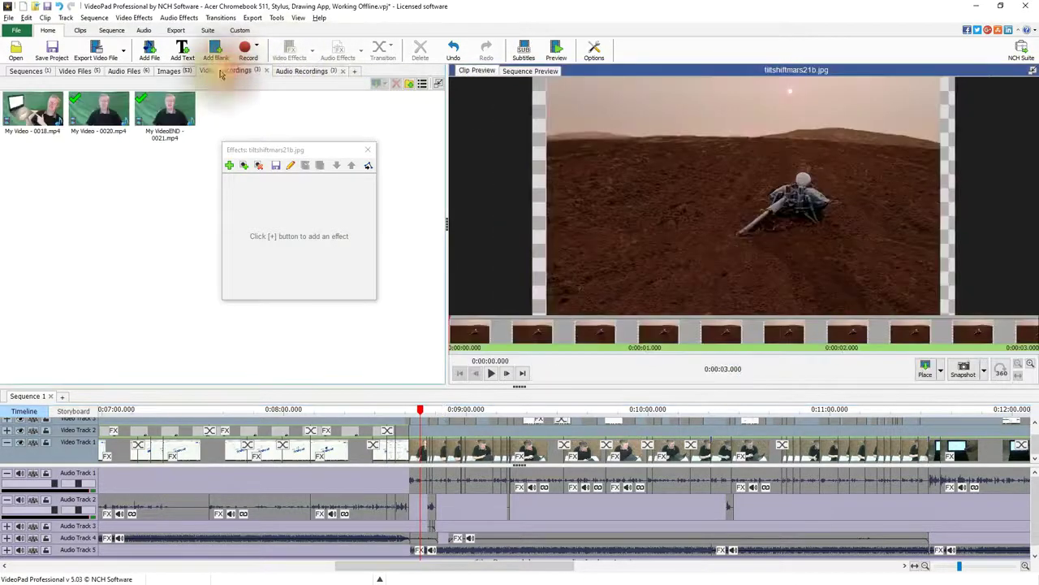
pyautogui.click(69, 73)
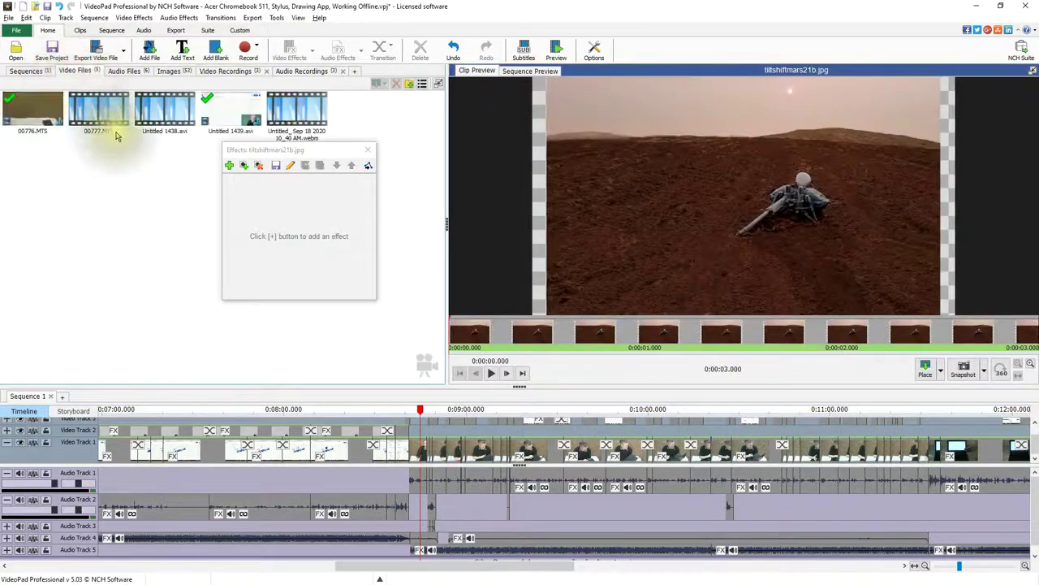
pyautogui.click(54, 122)
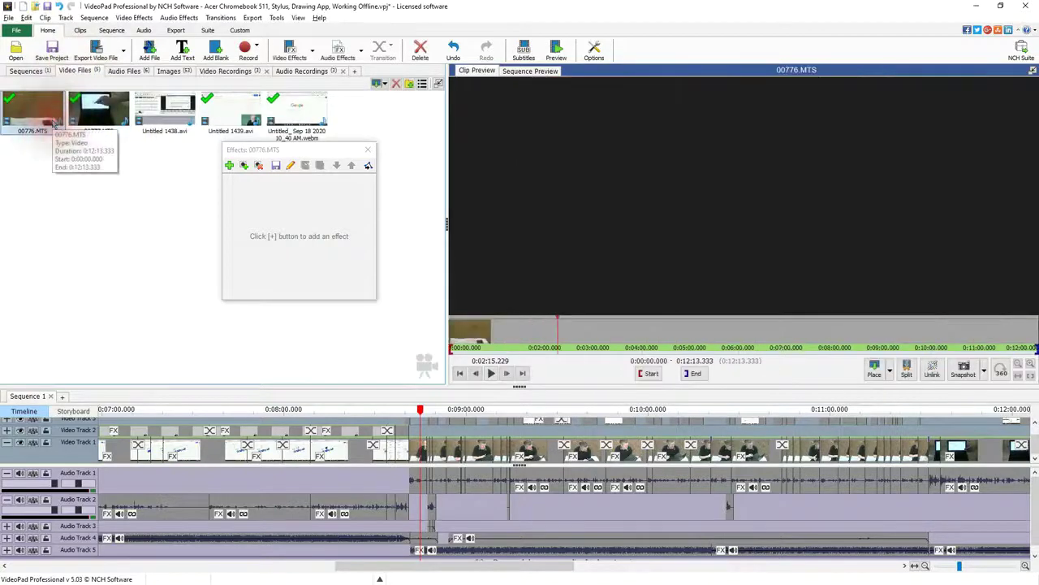
pyautogui.moveTo(626, 339); pyautogui.dragTo(821, 348)
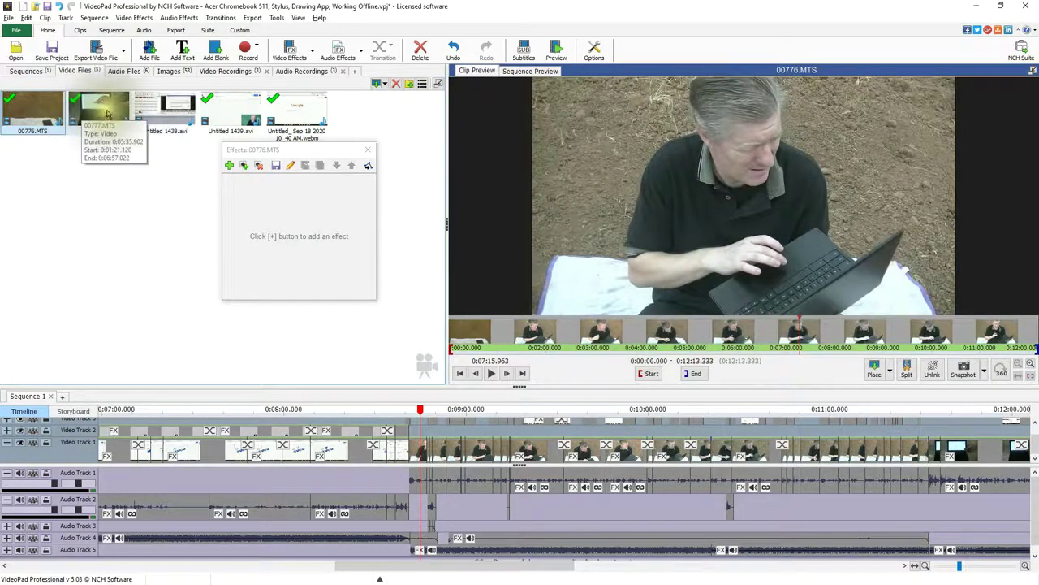
# Preview the source clips 00777.MTS at about 4:49 and Untitled 1438.avi at about 3:31.
pyautogui.click(98, 112)
pyautogui.moveTo(608, 340); pyautogui.dragTo(846, 341)
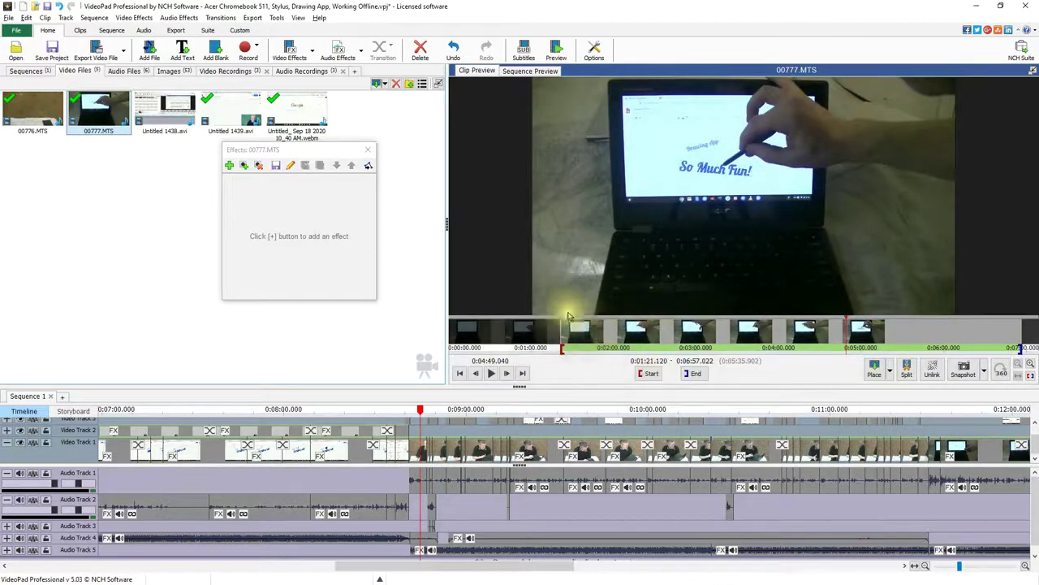
pyautogui.click(169, 113)
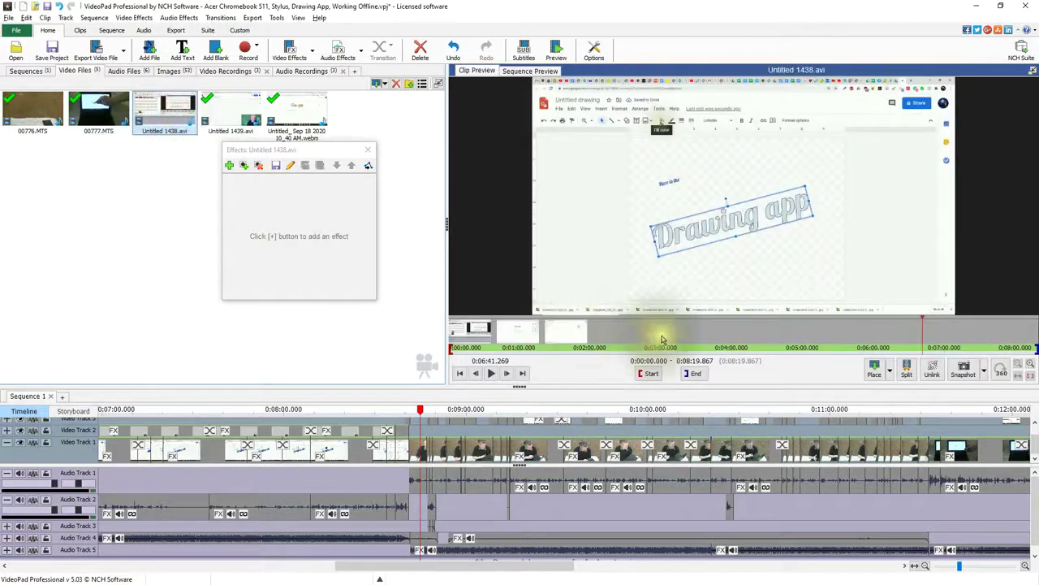
pyautogui.moveTo(598, 337); pyautogui.dragTo(697, 333)
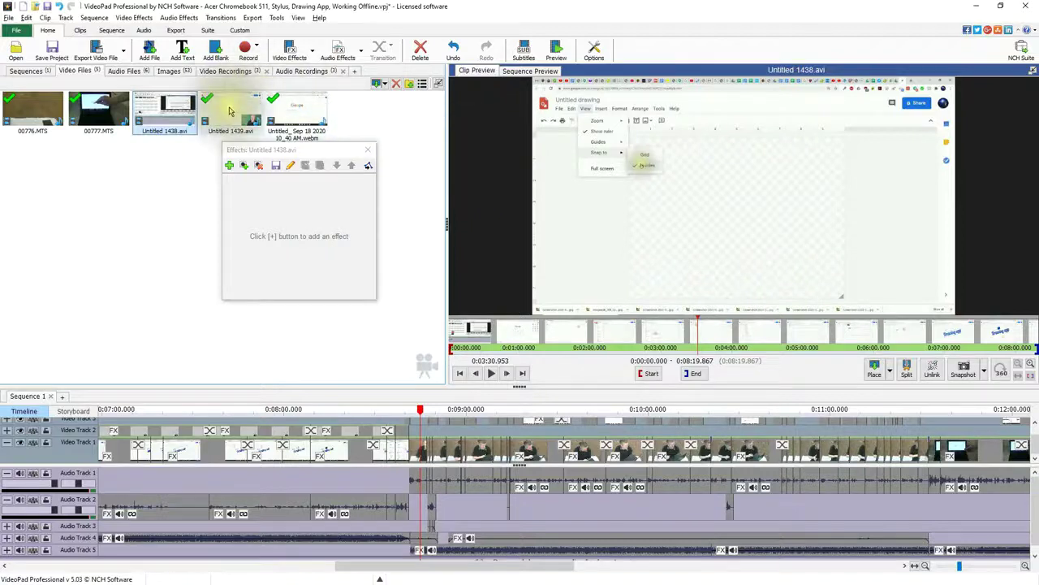
# Examine the project's audio files and the sequence through to its end near 14:00, moving the Effects window aside.
pyautogui.click(128, 75)
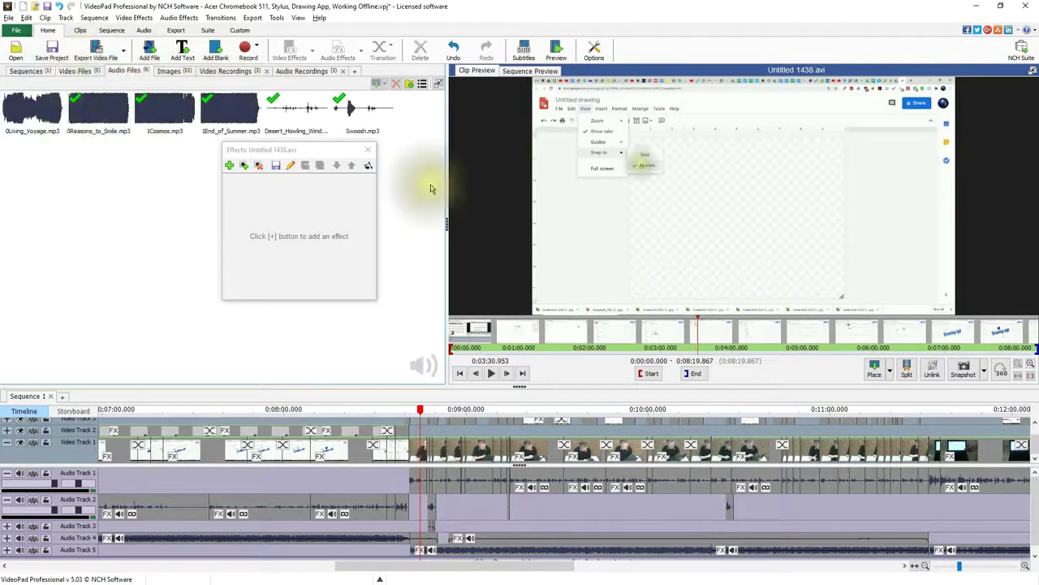
pyautogui.moveTo(536, 566); pyautogui.dragTo(608, 569)
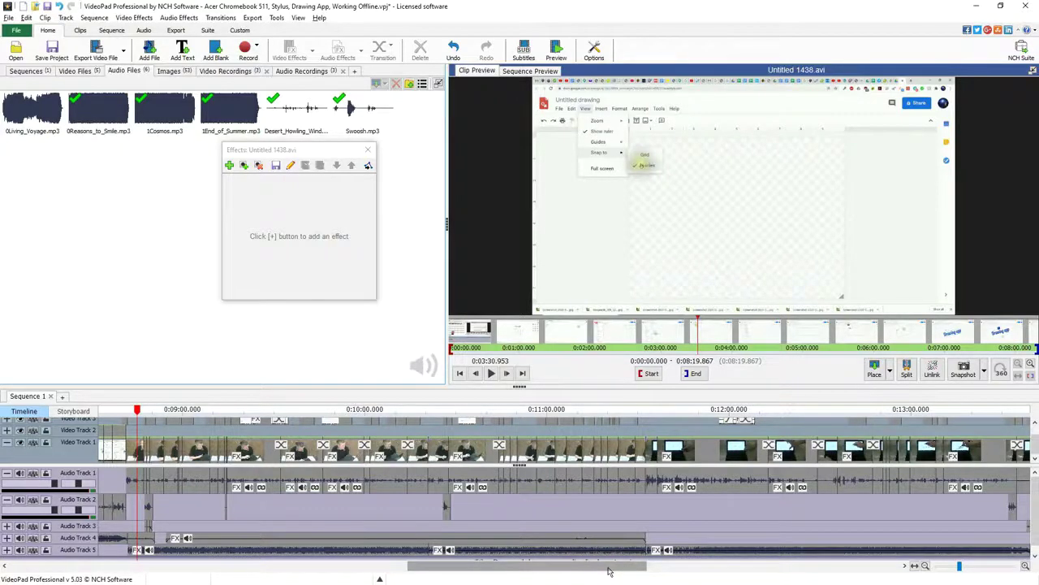
pyautogui.moveTo(609, 571); pyautogui.dragTo(664, 571)
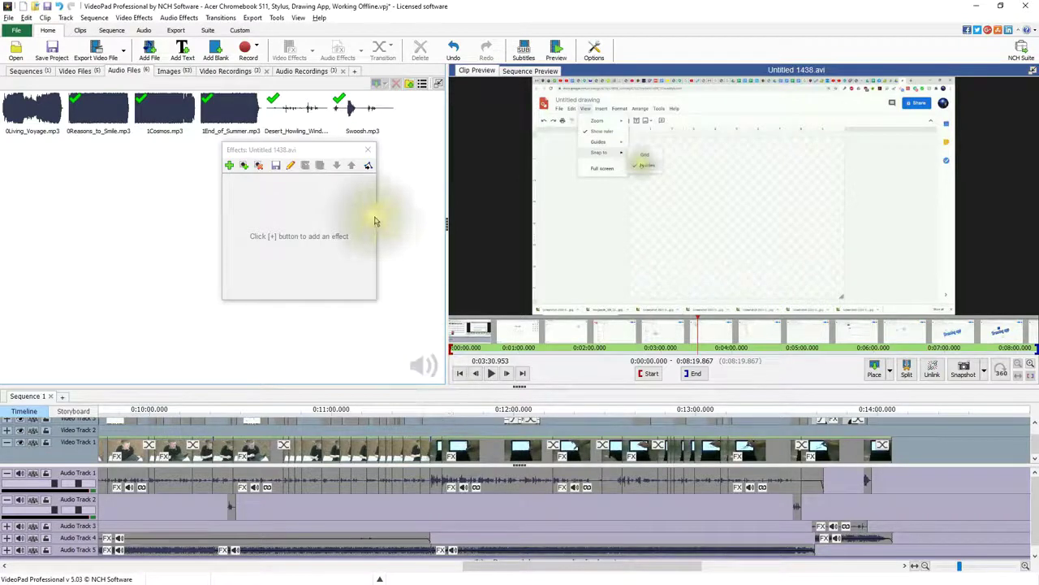
pyautogui.click(335, 155)
pyautogui.moveTo(335, 154); pyautogui.dragTo(261, 149)
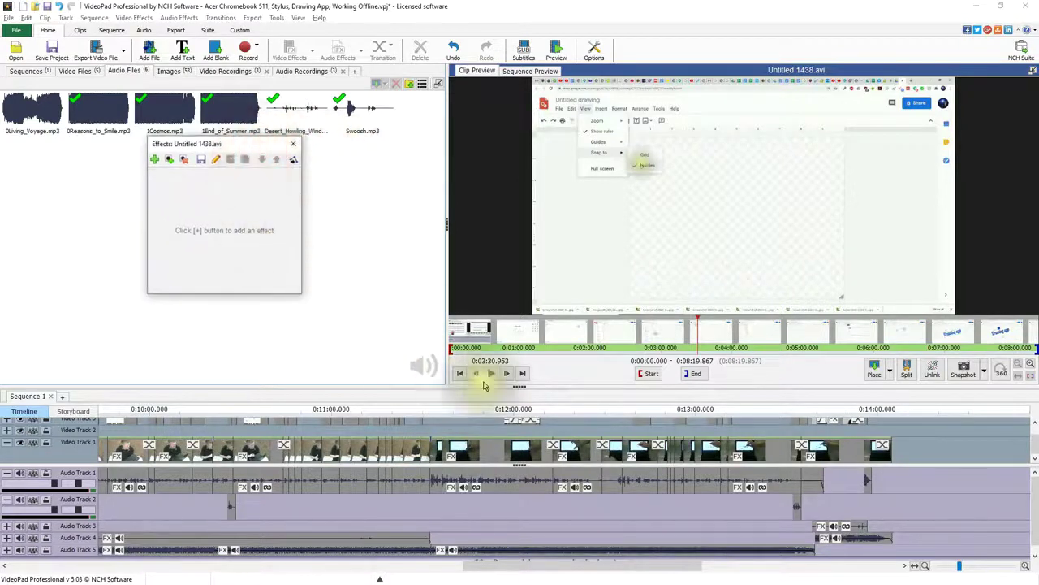